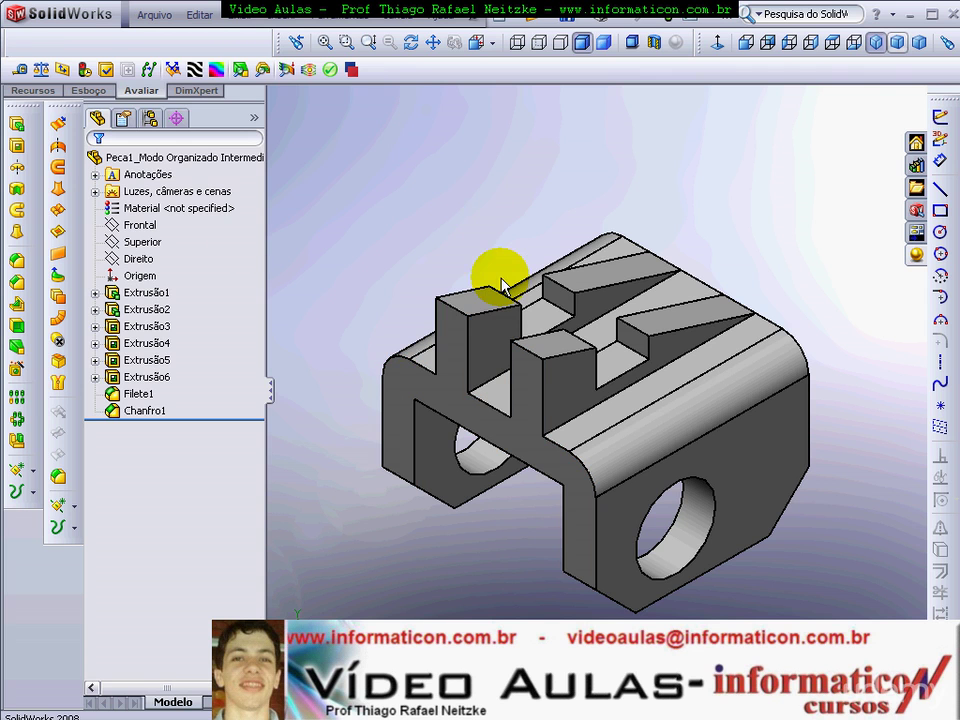
- Orbit the part to inspect it from above and below, returning to isometric view each time
middle_drag(489, 231, 461, 285)
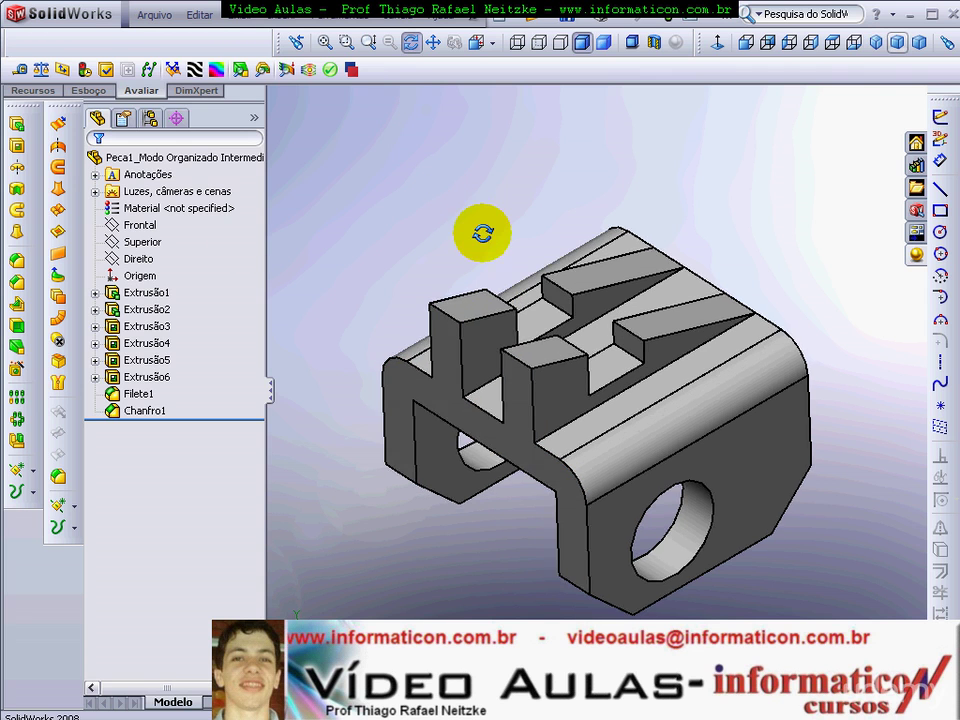
click(876, 42)
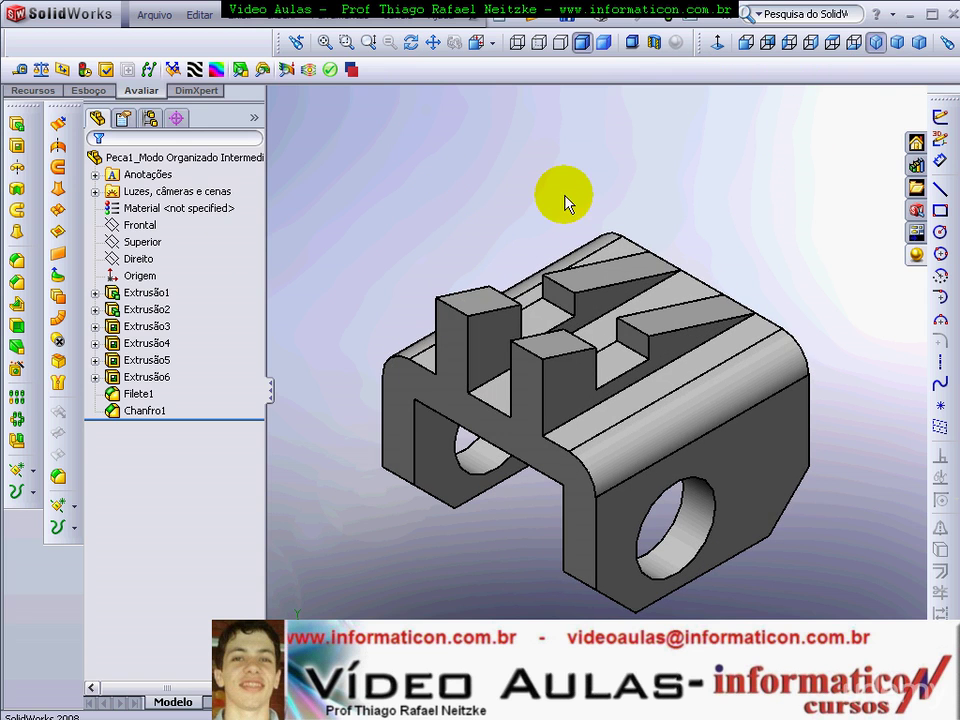
mouse_move(589, 336)
middle_down()
mouse_move(565, 220)
mouse_move(643, 103)
mouse_move(718, 103)
mouse_move(647, 107)
mouse_move(530, 157)
mouse_move(634, 246)
middle_up()
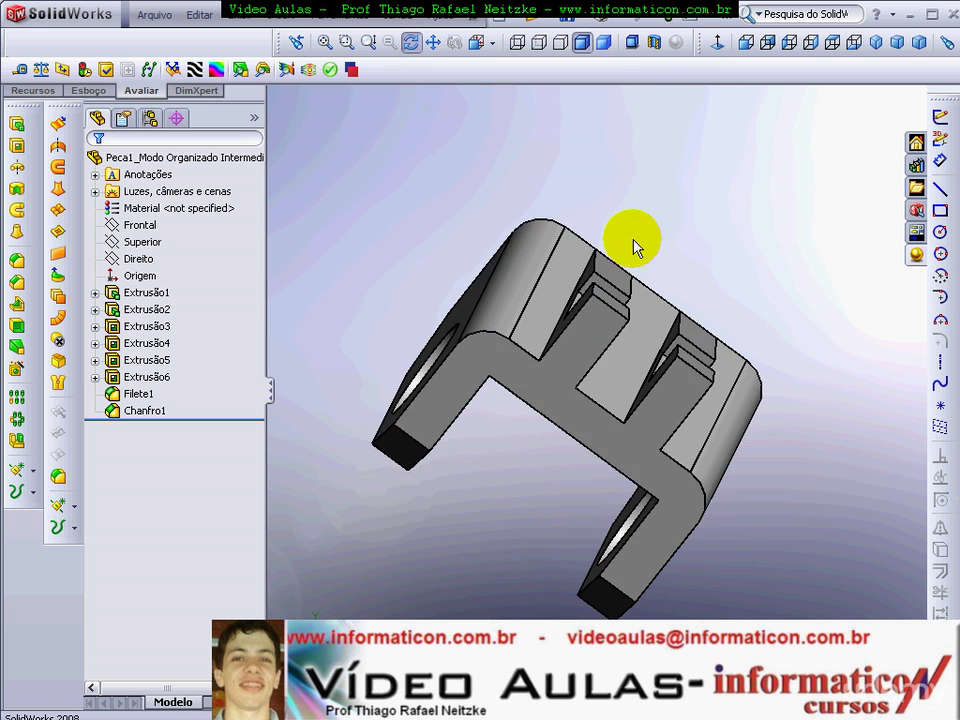
click(876, 42)
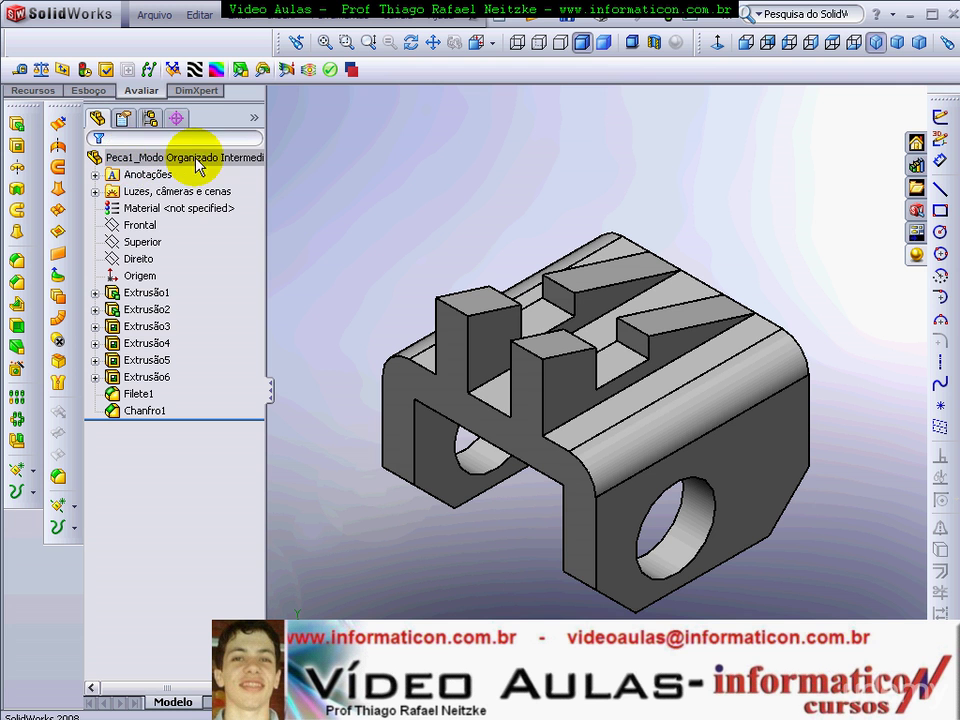
- Open the Cor e óptica colour settings for the whole part Peca1
right_click(125, 157)
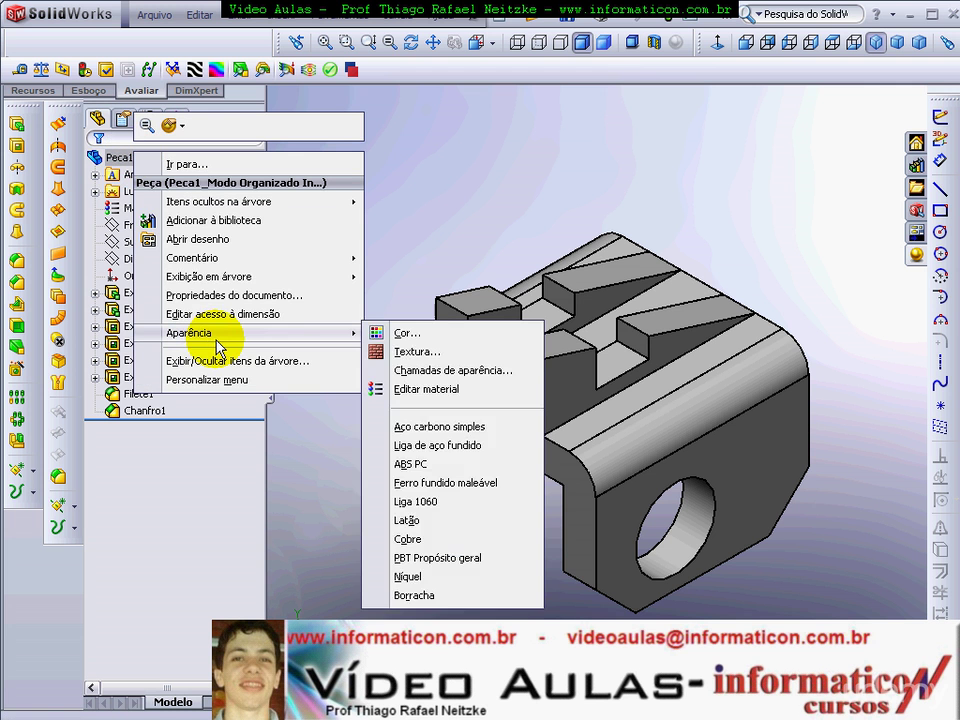
mouse_move(250, 332)
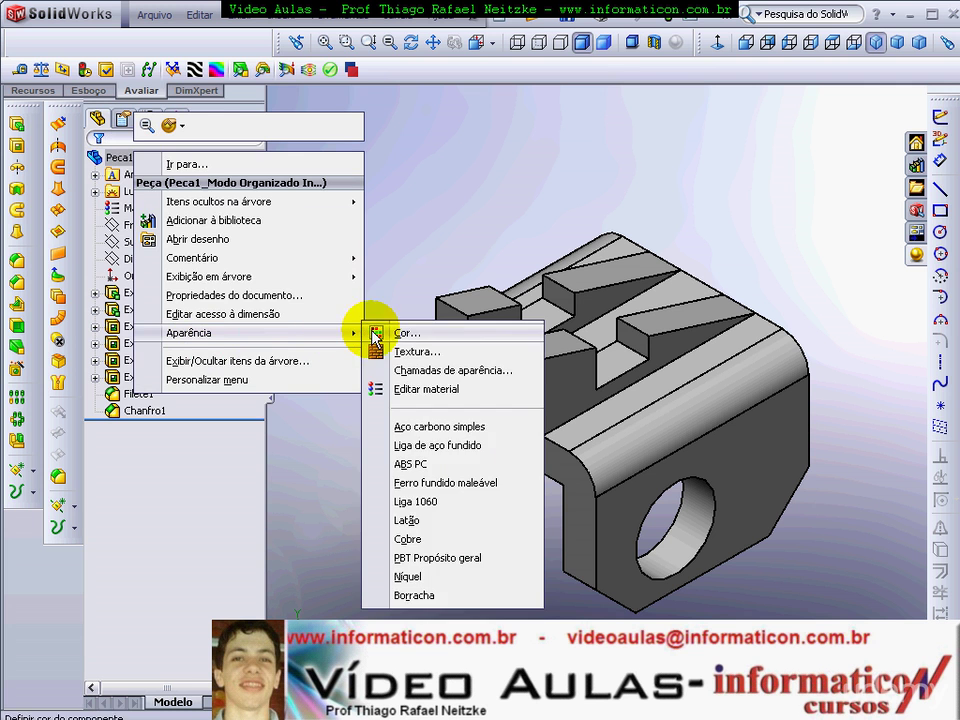
click(410, 333)
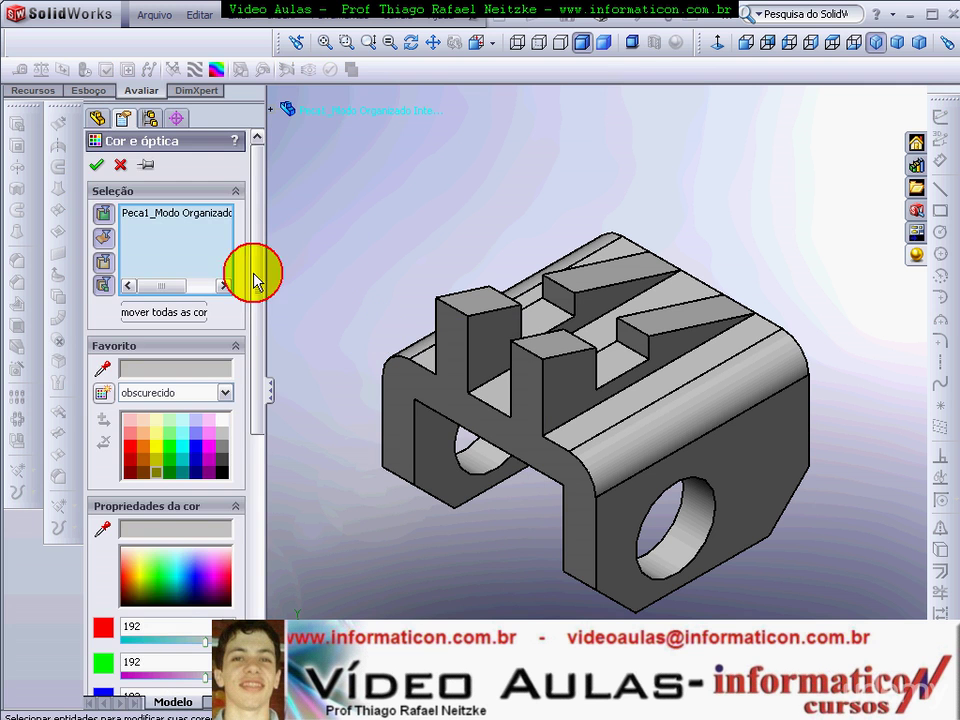
drag(253, 283, 257, 278)
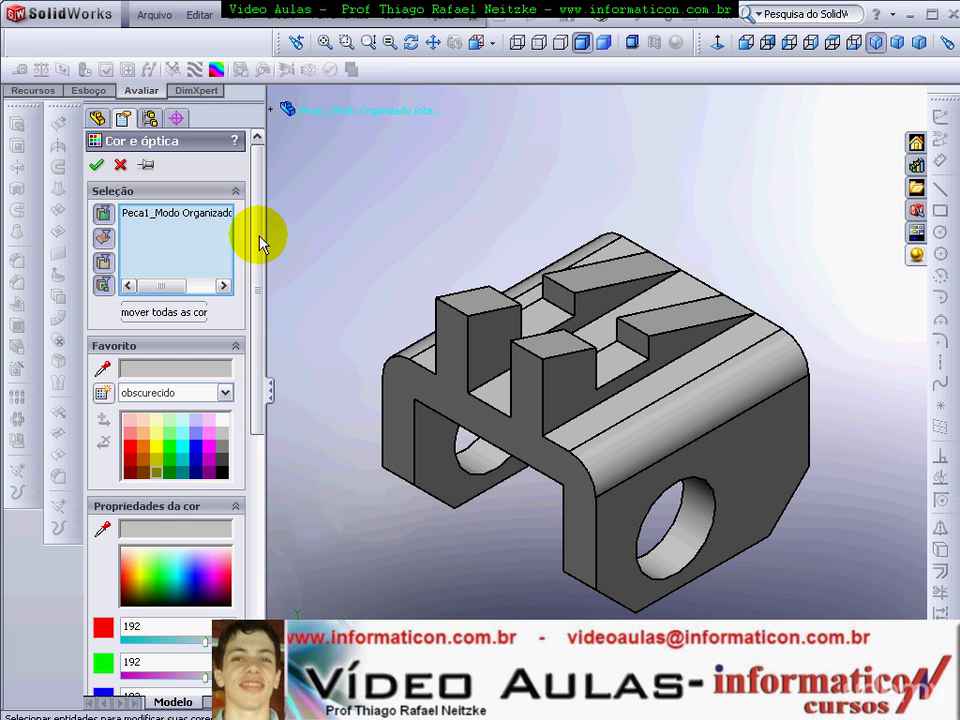
mouse_move(256, 240)
mouse_down()
mouse_move(261, 395)
mouse_move(261, 206)
mouse_up()
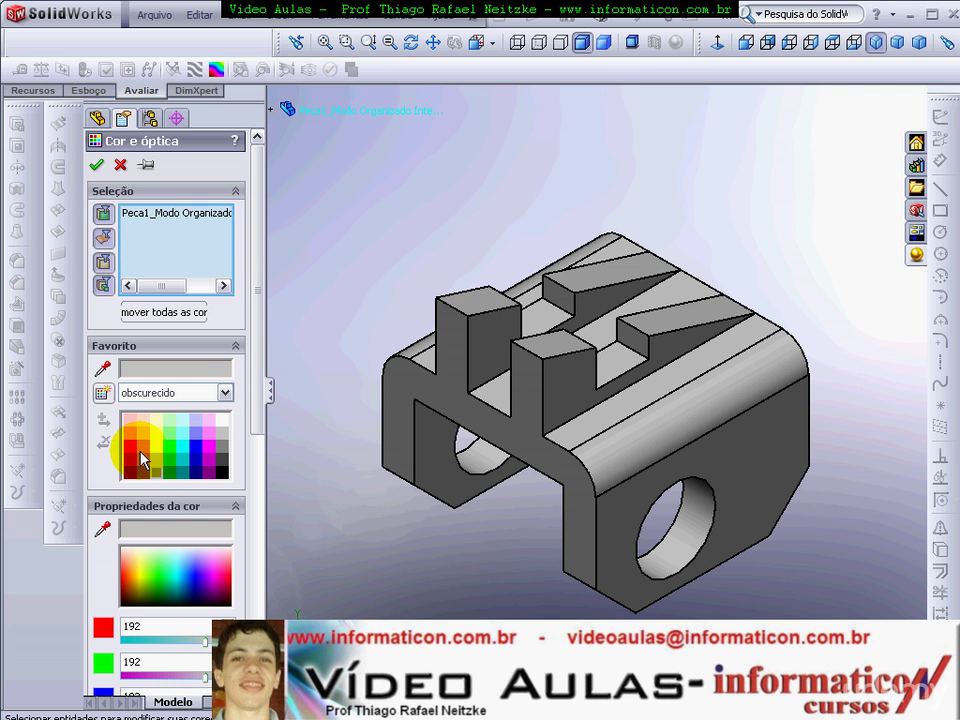
- Try red, brown and green swatches, settling on olive yellow (RGB 192, 192, 0)
click(130, 450)
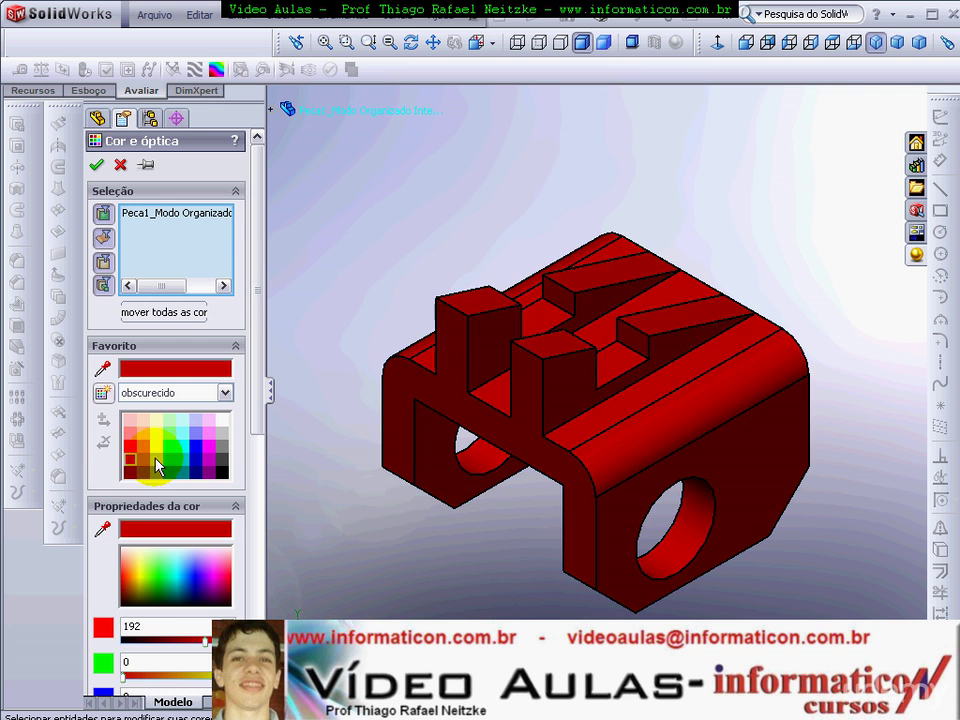
click(156, 460)
click(147, 456)
click(158, 460)
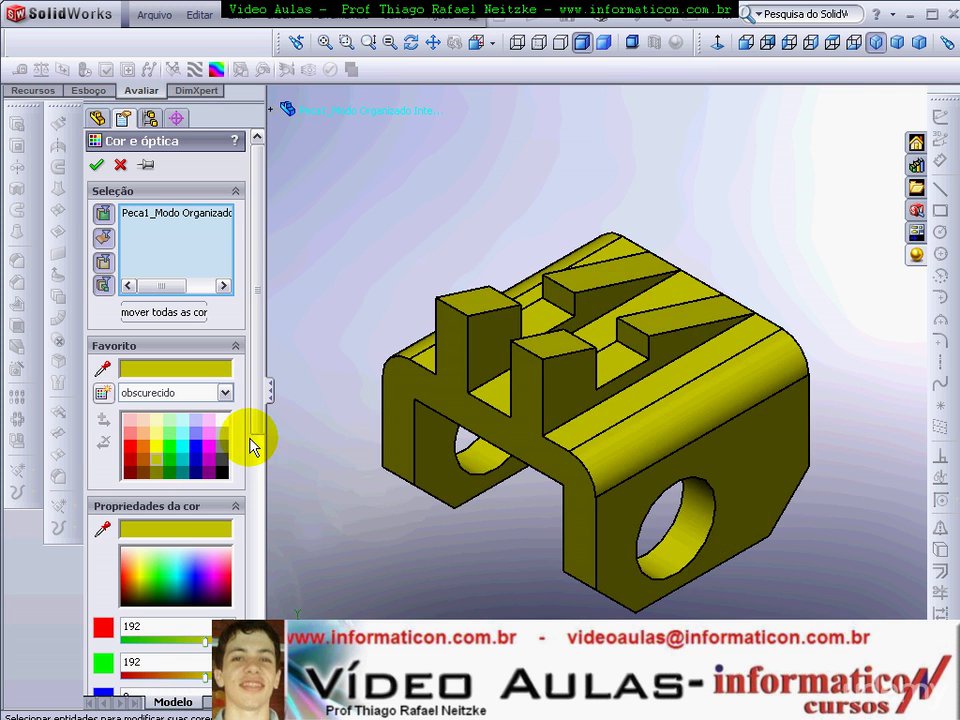
click(170, 460)
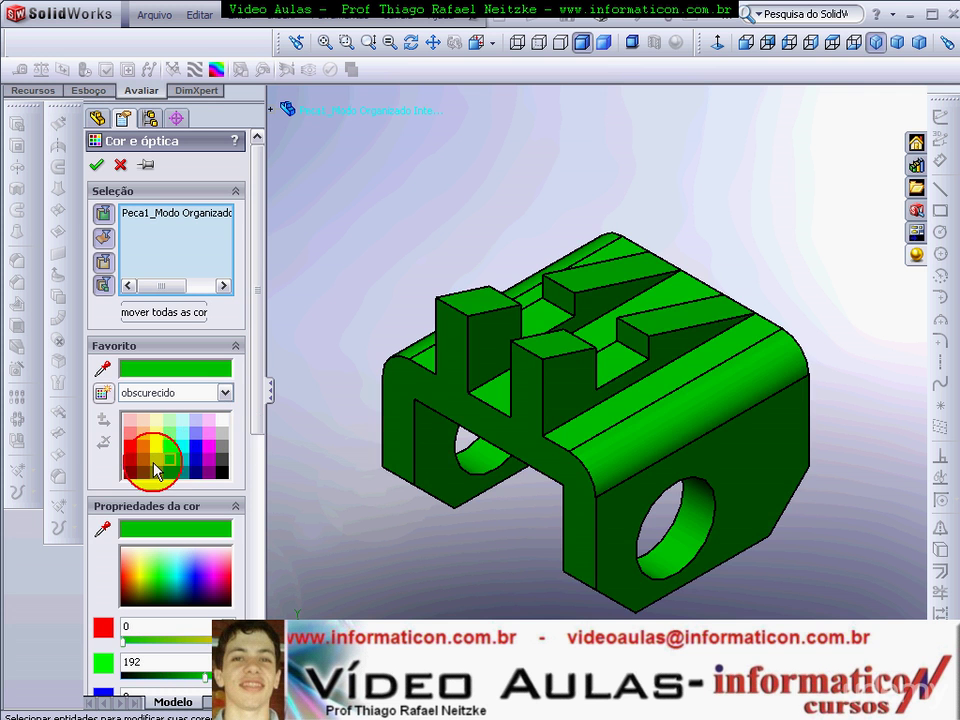
click(156, 459)
- Collapse the colour and optical property sections, then re-expand the colour properties
mouse_move(260, 385)
mouse_down()
mouse_move(257, 504)
mouse_move(261, 396)
mouse_up()
click(235, 473)
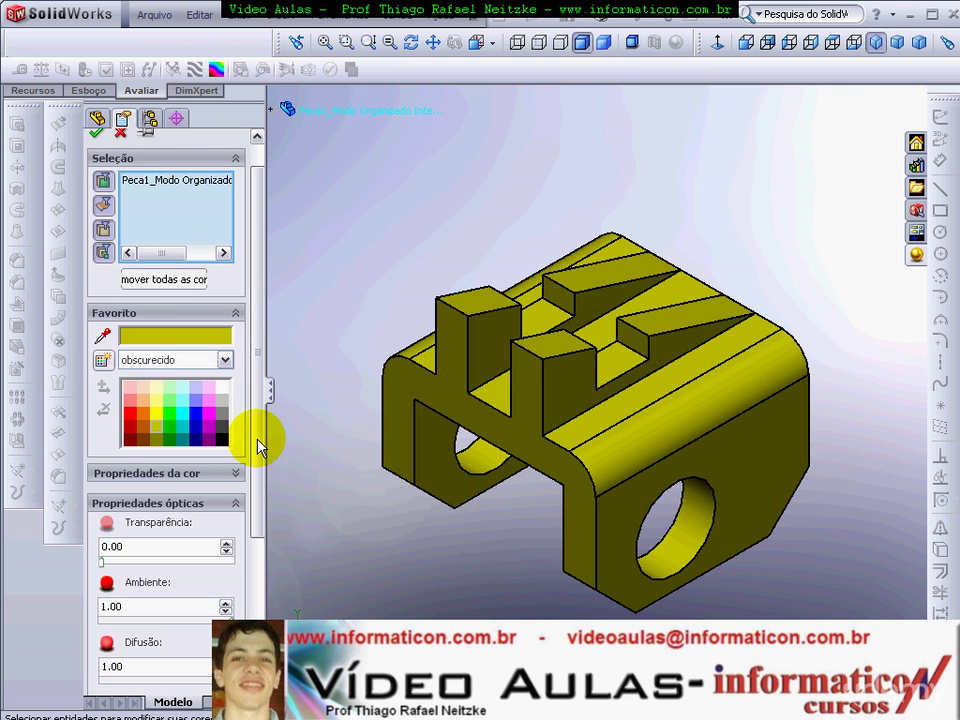
click(238, 506)
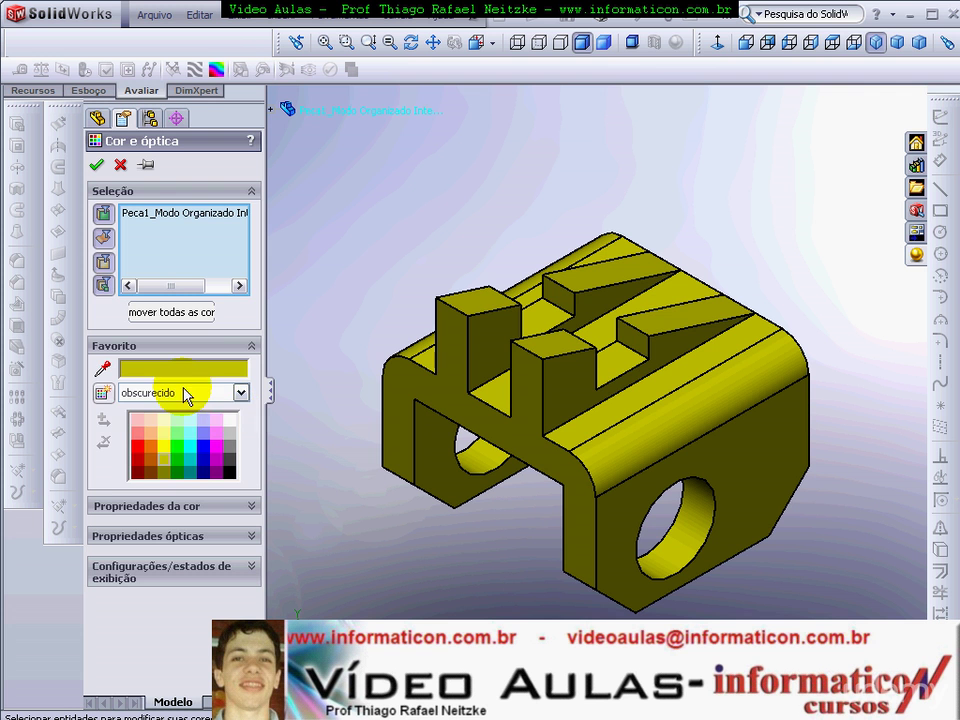
click(252, 506)
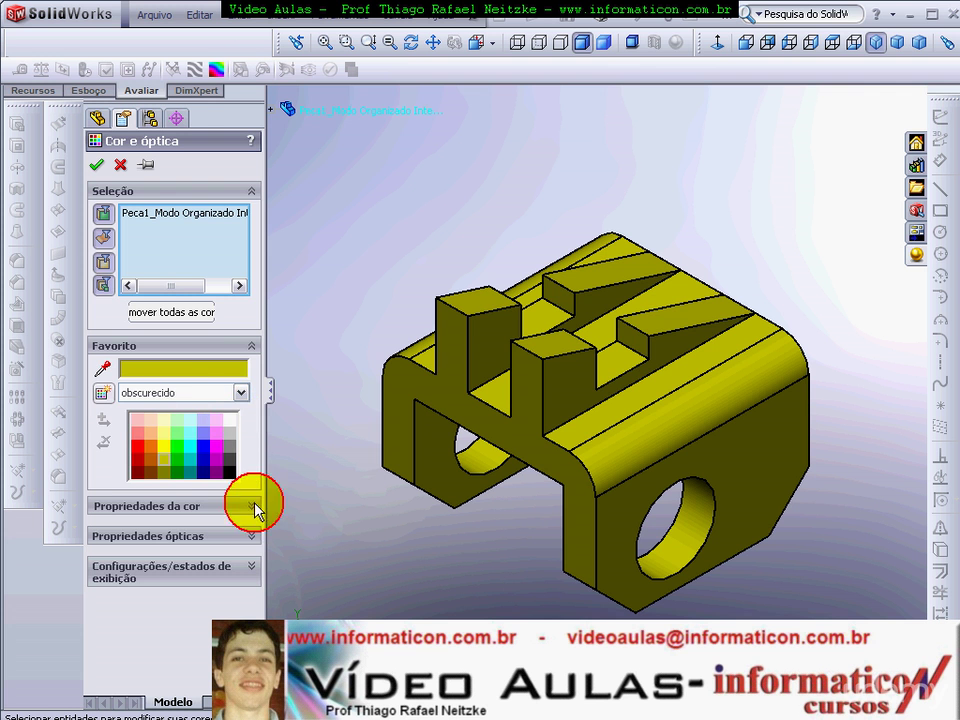
- Set the part colour to RGB 162, 200, 0 and scroll down to the optical properties
drag(257, 369, 248, 366)
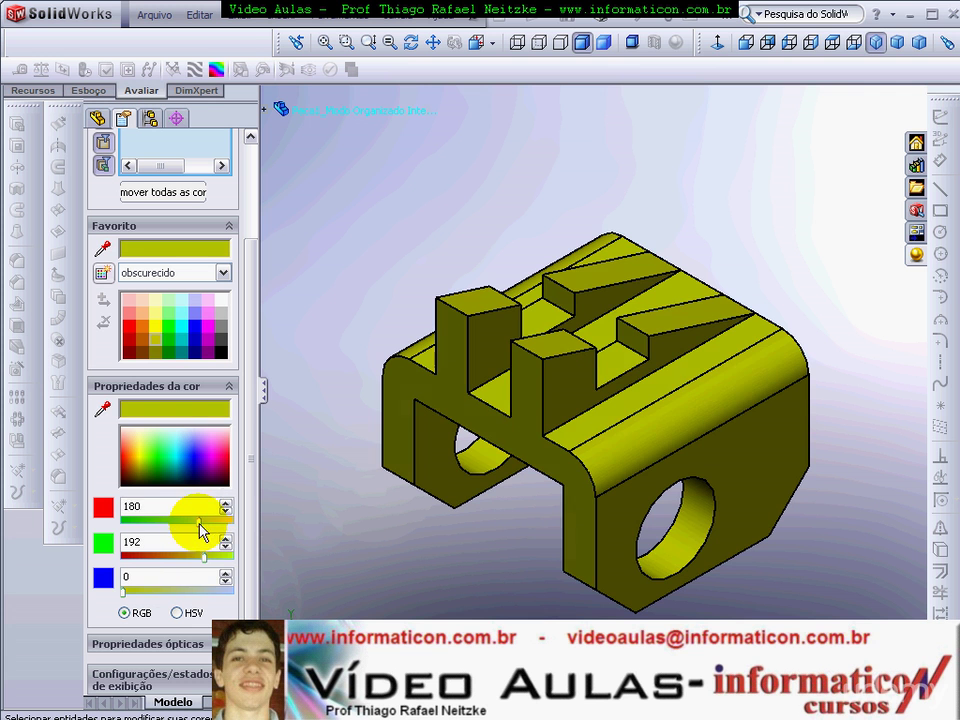
mouse_move(206, 560)
mouse_down()
mouse_move(196, 560)
mouse_move(210, 561)
mouse_up()
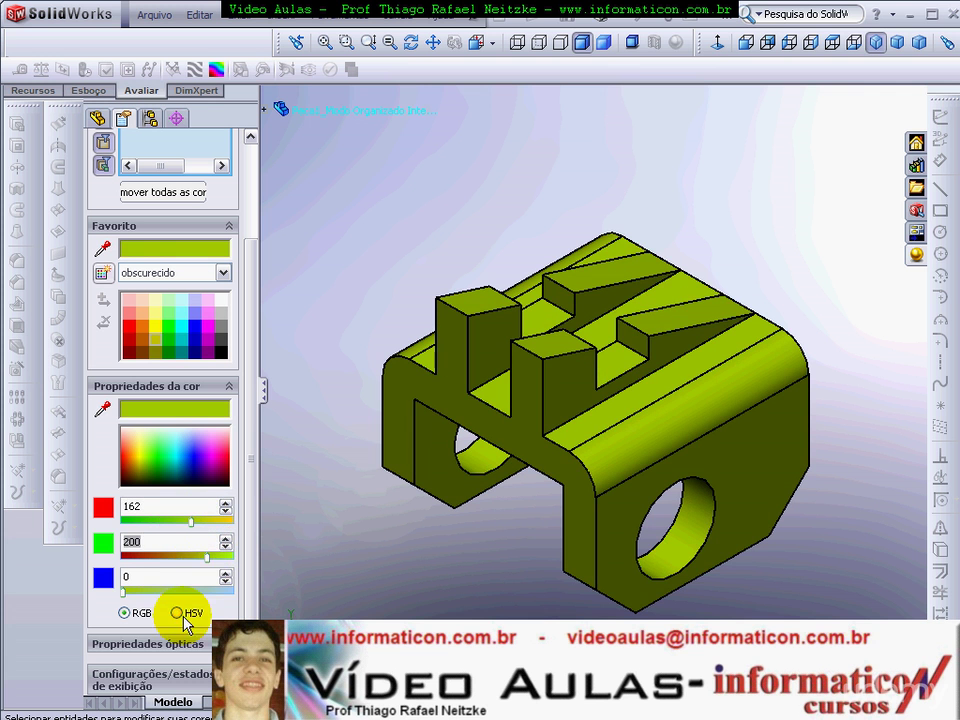
scroll(226, 606, down, 3)
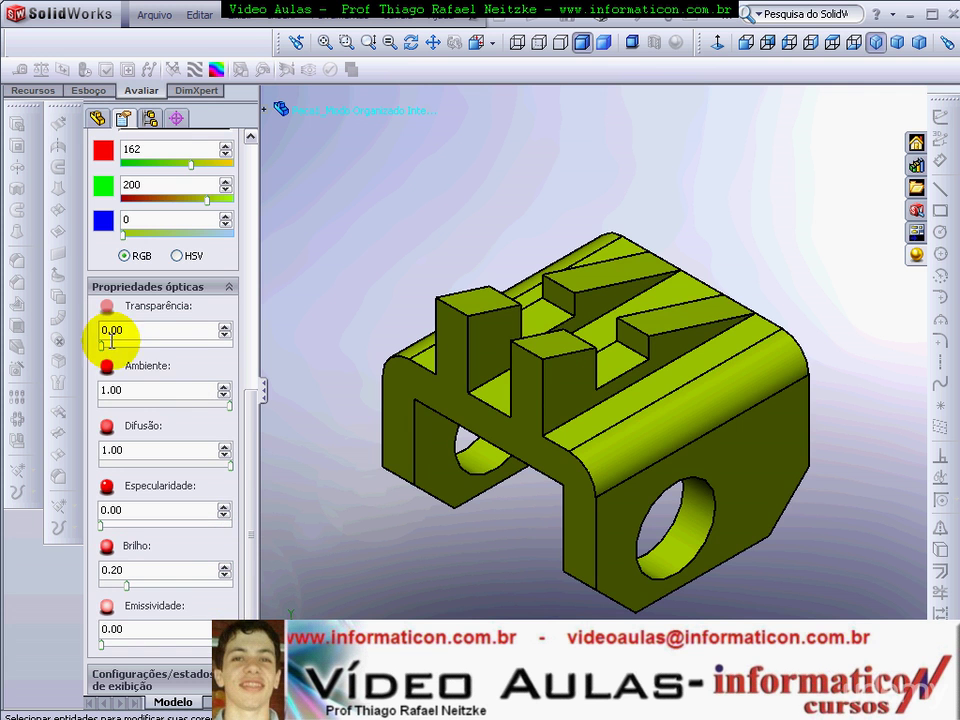
- Preview transparency, ambient, diffuse, specular and emission levels, leaving the part opaque with shininess 0.18
mouse_move(102, 347)
mouse_down()
mouse_move(179, 348)
mouse_move(103, 330)
mouse_move(81, 343)
mouse_up()
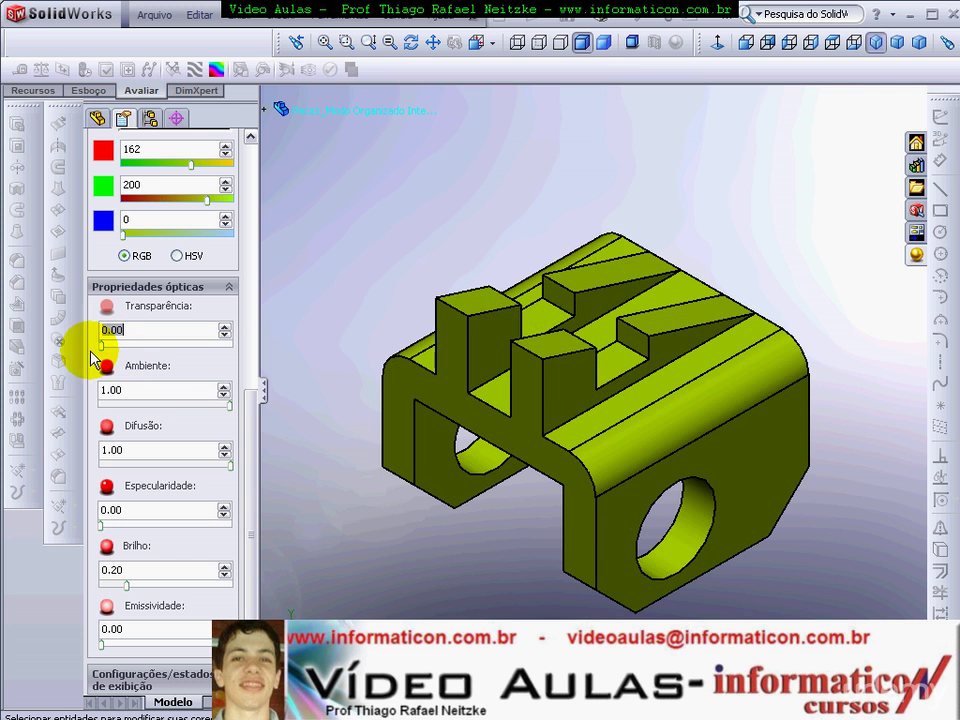
mouse_move(231, 406)
mouse_down()
mouse_move(103, 395)
mouse_move(239, 400)
mouse_up()
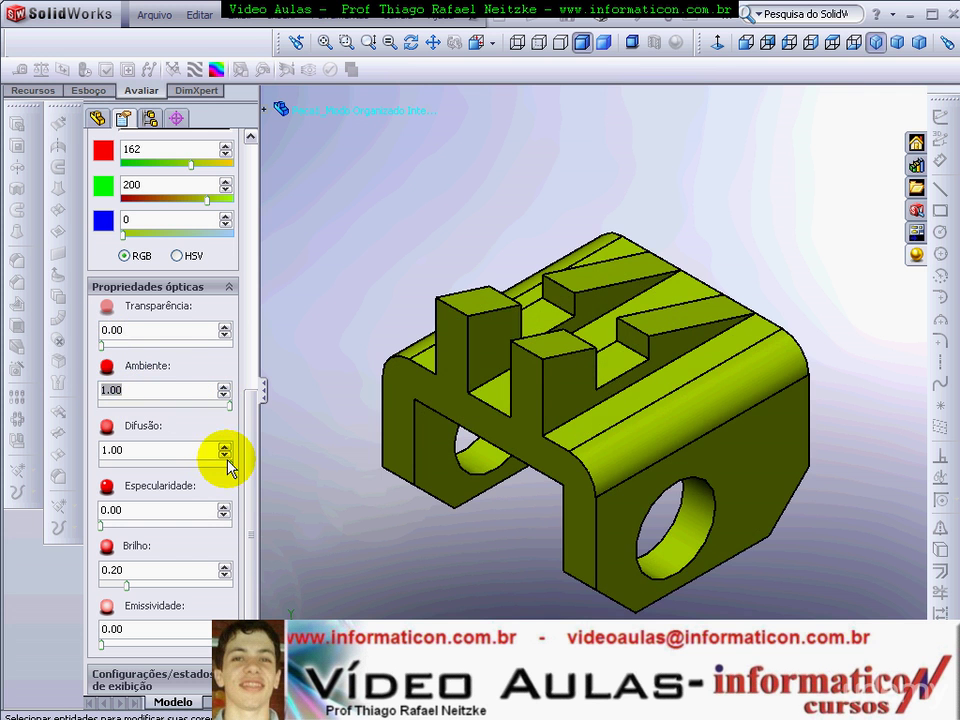
mouse_move(229, 463)
mouse_down()
mouse_move(75, 471)
mouse_move(235, 465)
mouse_up()
mouse_move(101, 521)
mouse_down()
mouse_move(301, 527)
mouse_move(163, 533)
mouse_up()
mouse_move(126, 585)
mouse_down()
mouse_move(253, 583)
mouse_move(123, 583)
mouse_up()
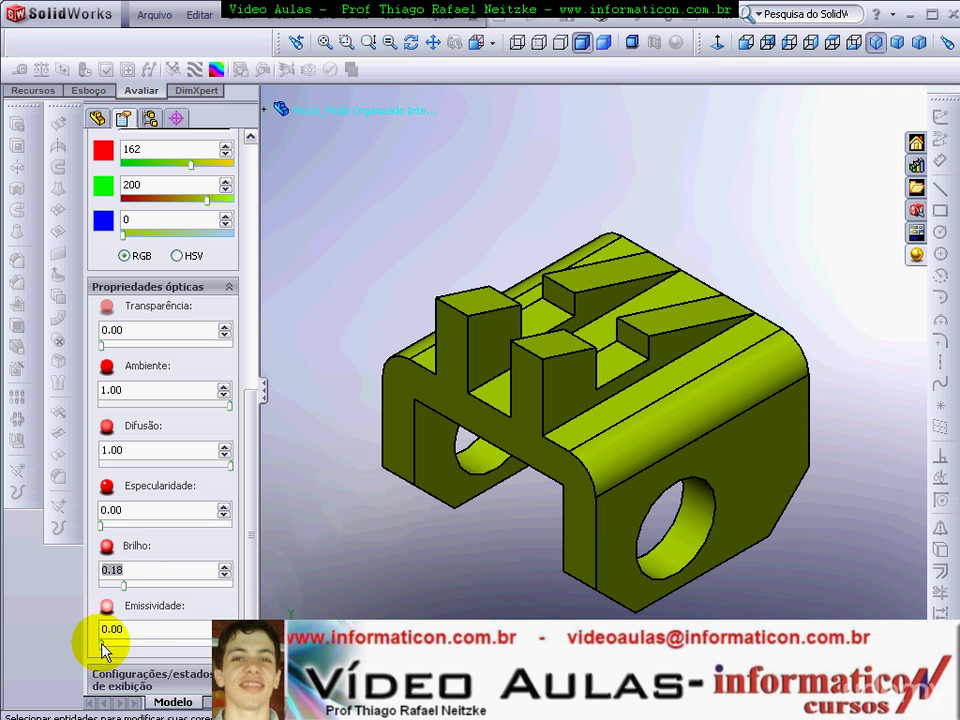
mouse_move(101, 644)
mouse_down()
mouse_move(232, 648)
mouse_move(64, 645)
mouse_up()
drag(253, 407, 257, 176)
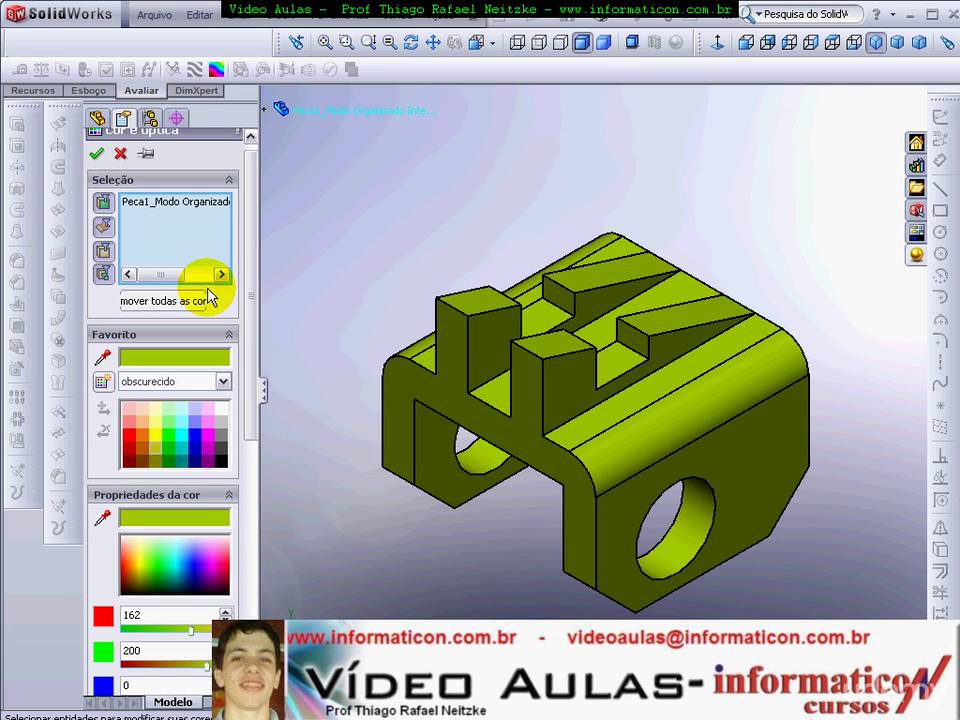
- Confirm the yellow-green colour, orbit to view the underside, and return to isometric view
click(97, 153)
mouse_move(381, 227)
middle_down()
mouse_move(508, 360)
mouse_move(422, 103)
mouse_move(303, 44)
mouse_move(786, 86)
middle_up()
click(897, 45)
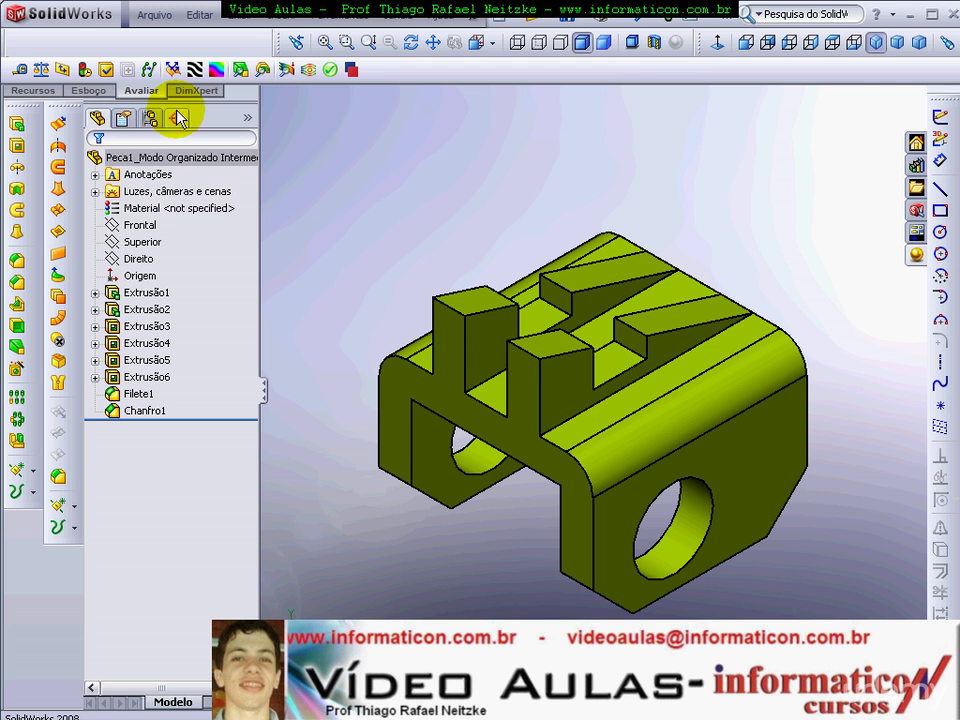
- Open the part's texture settings and preview the Metal escovado 2 and 8 brushed-metal textures
right_click(108, 162)
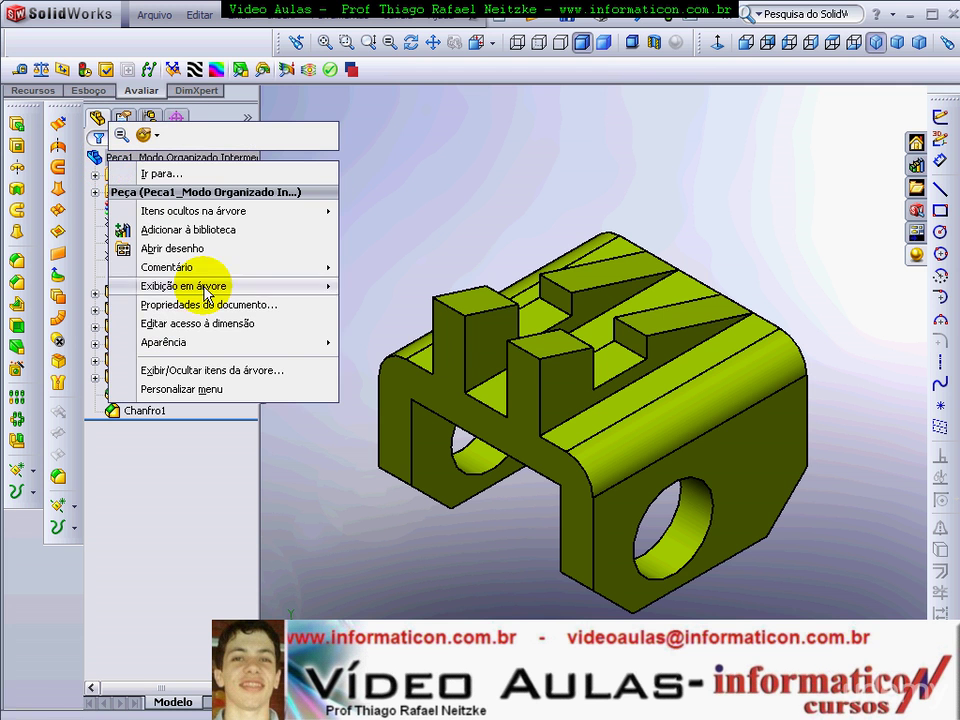
mouse_move(164, 342)
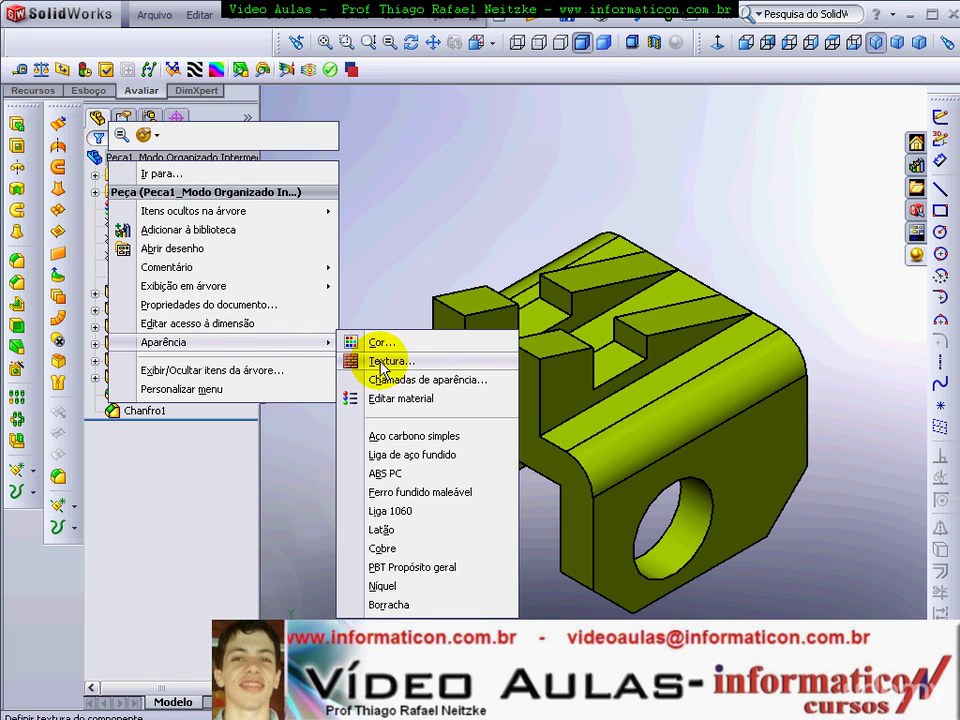
click(383, 362)
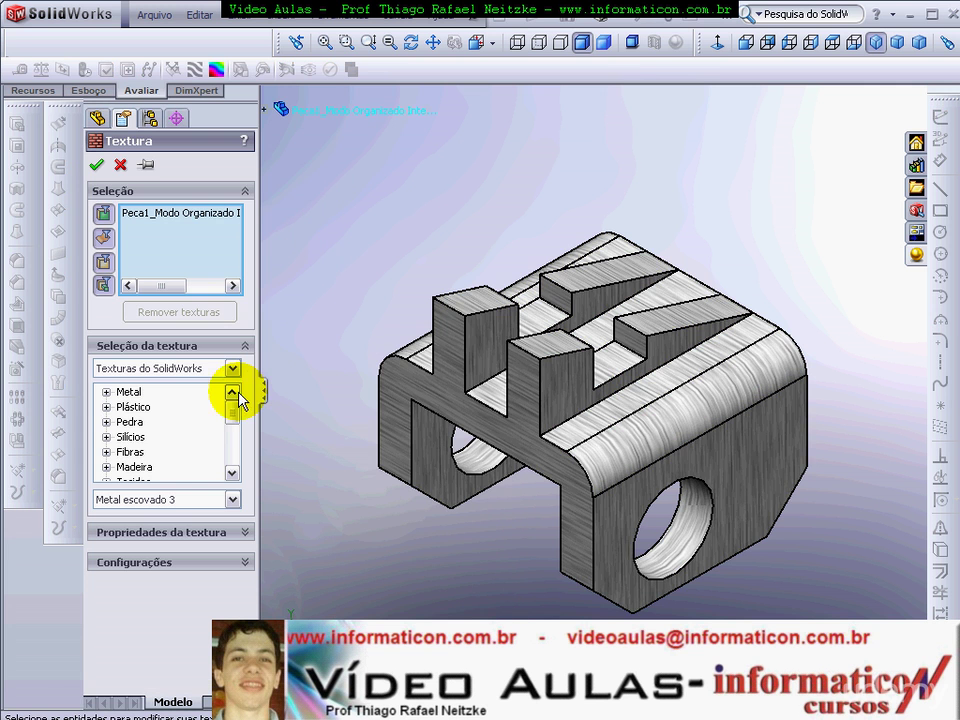
click(106, 392)
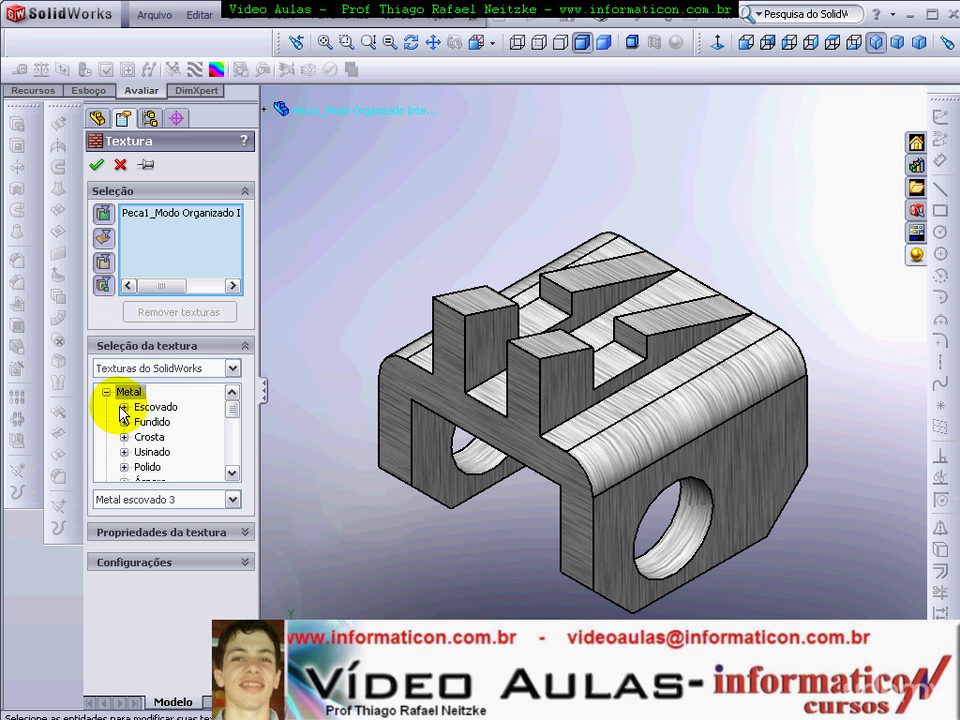
click(124, 407)
click(183, 422)
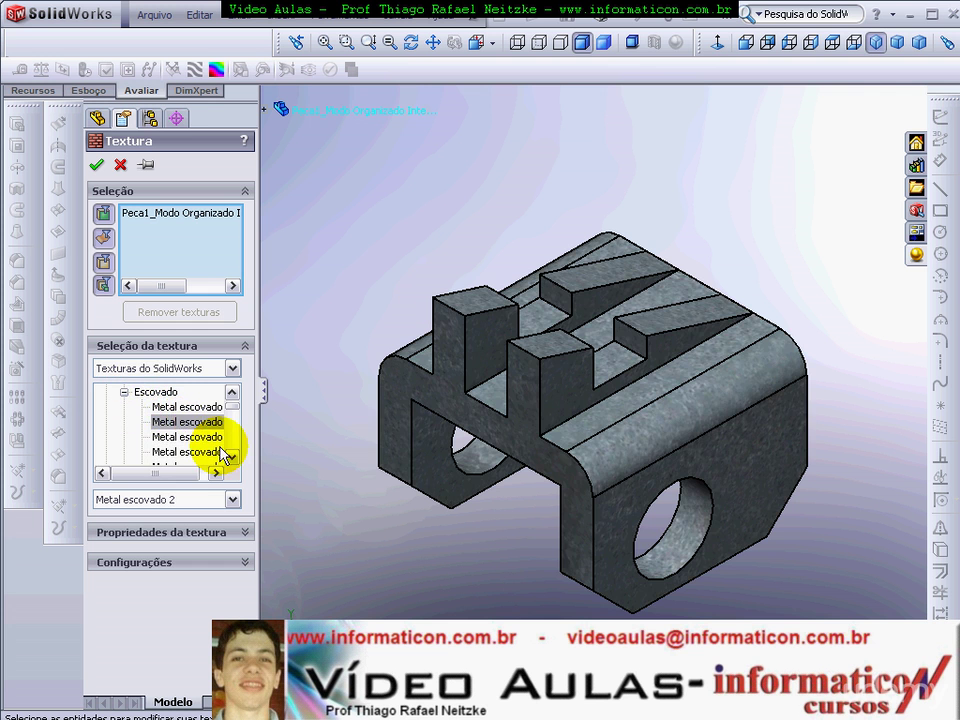
scroll(231, 455, down, 2)
click(166, 407)
click(199, 437)
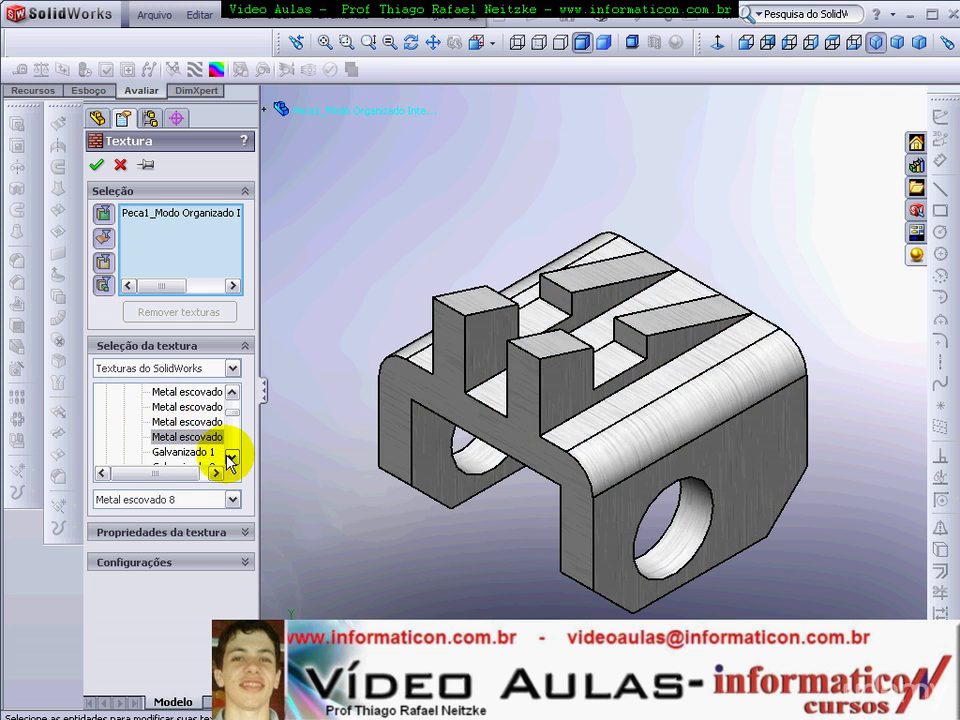
- Preview the Forjado and Crosta textures on the part
click(231, 456)
click(231, 456)
click(231, 456)
click(170, 452)
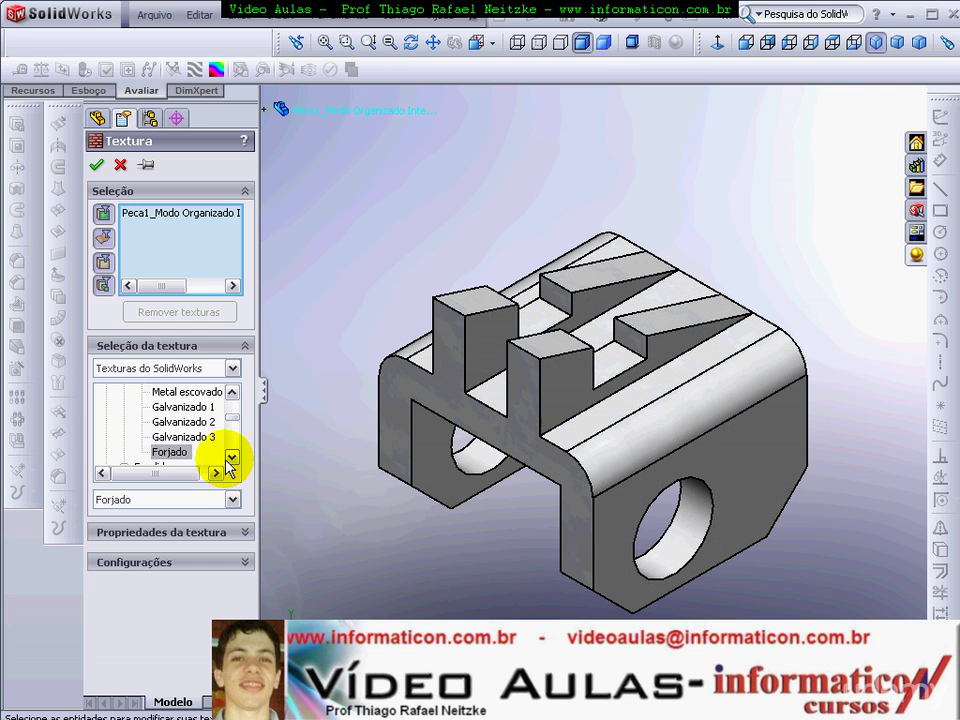
click(231, 456)
click(231, 456)
click(124, 422)
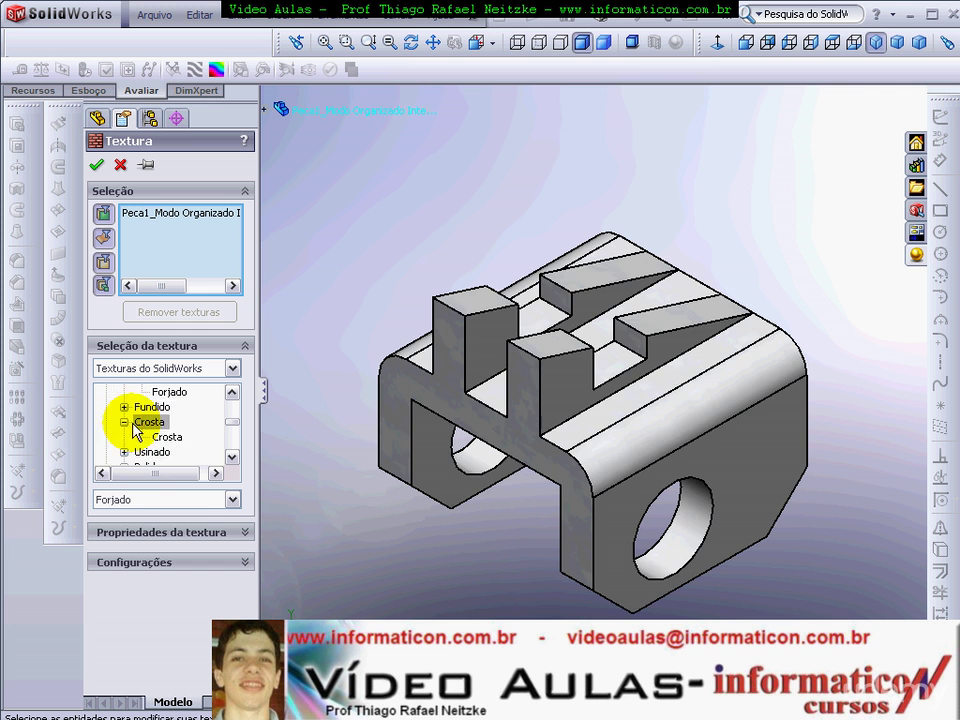
click(161, 437)
- Preview Serrilhado 1, Fundido 1, Serrilhado 2 and Estampado 2, then cancel without keeping a texture
double_click(140, 452)
click(155, 437)
click(165, 407)
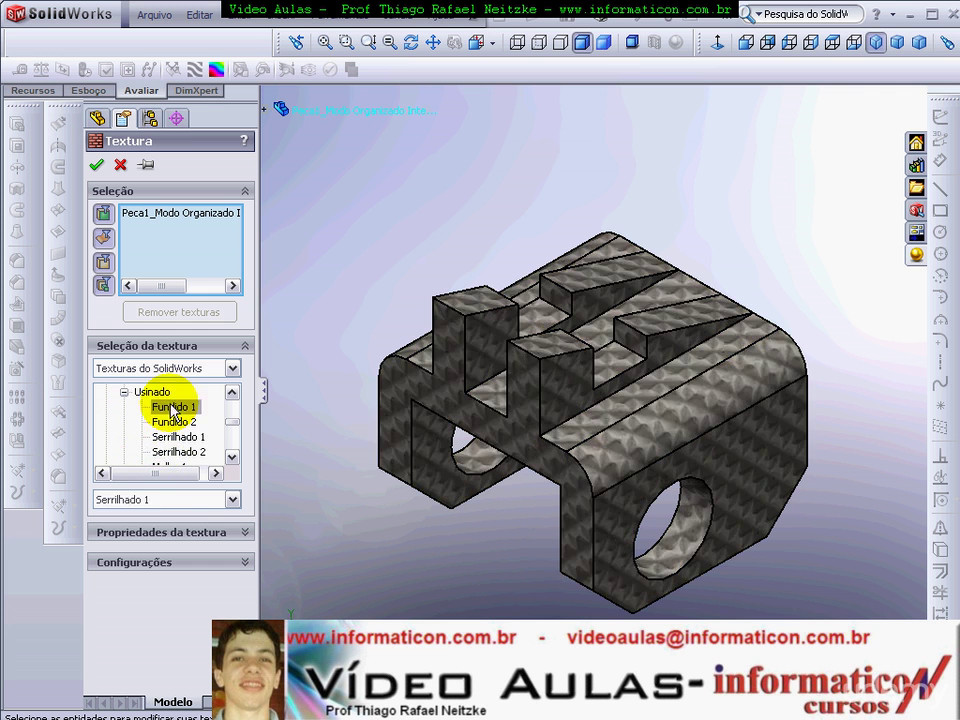
click(200, 452)
click(231, 456)
click(231, 456)
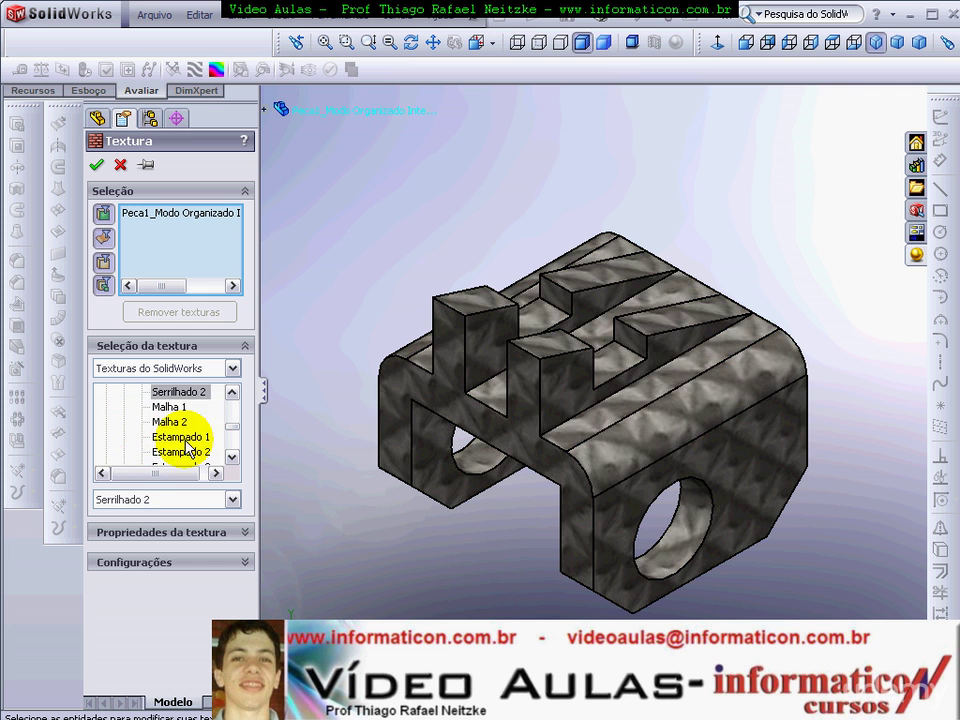
click(175, 452)
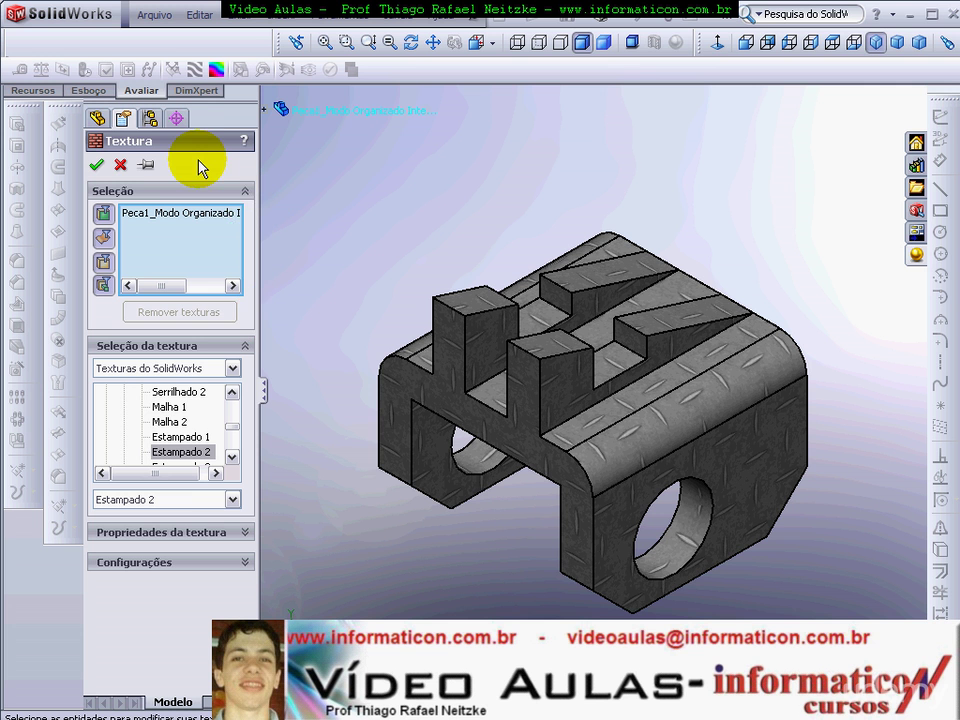
key(Escape)
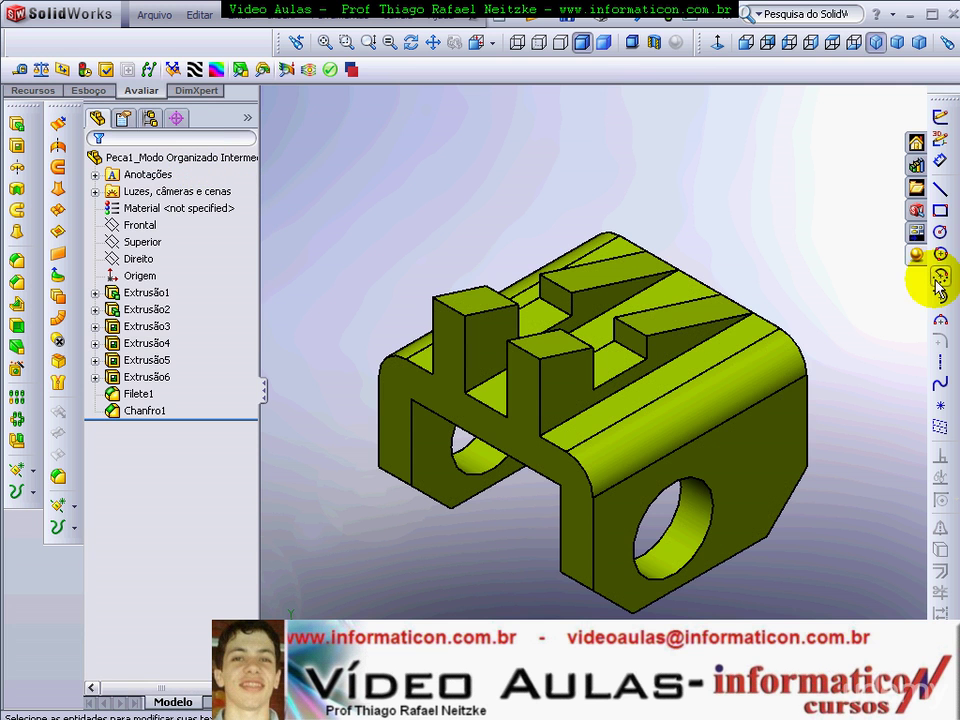
- Apply the red medium-gloss (Brilho médio) Plástico RealView appearance to the part
click(916, 255)
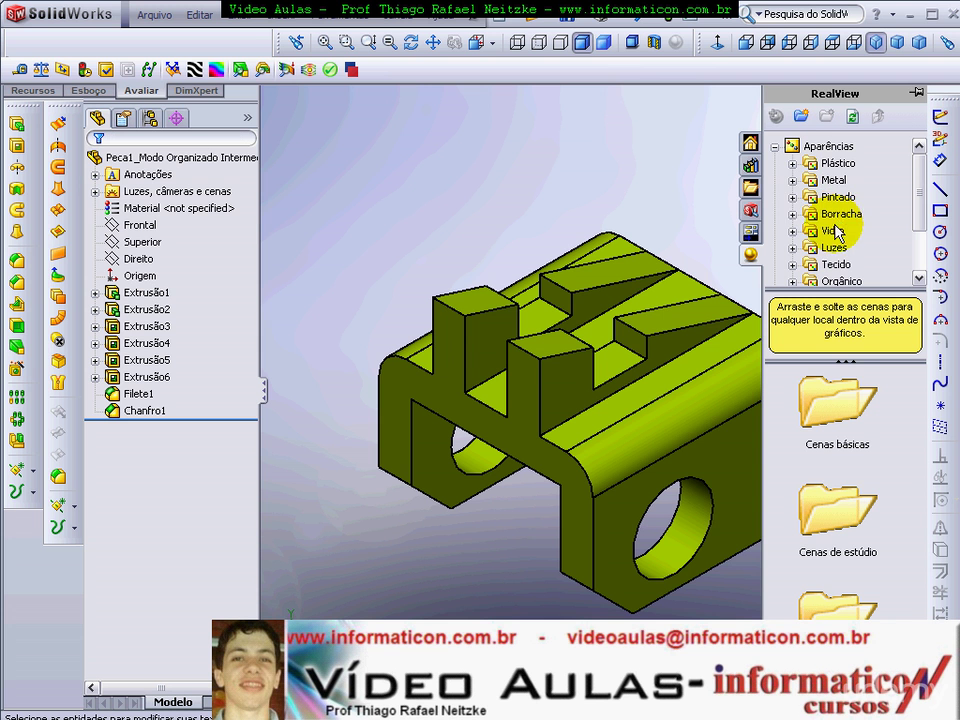
click(793, 164)
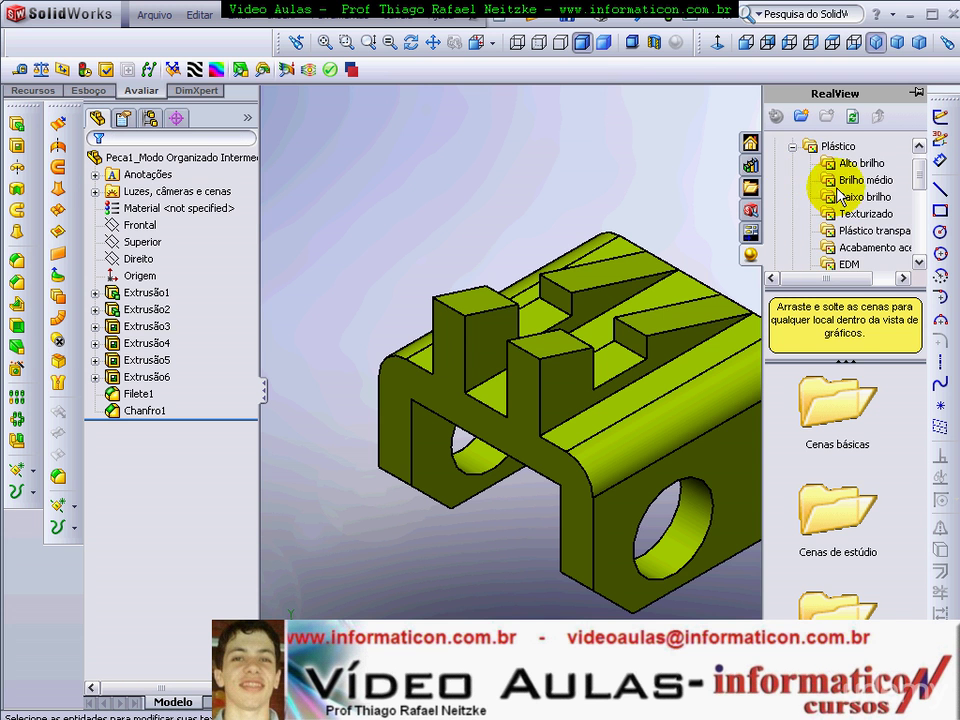
click(849, 168)
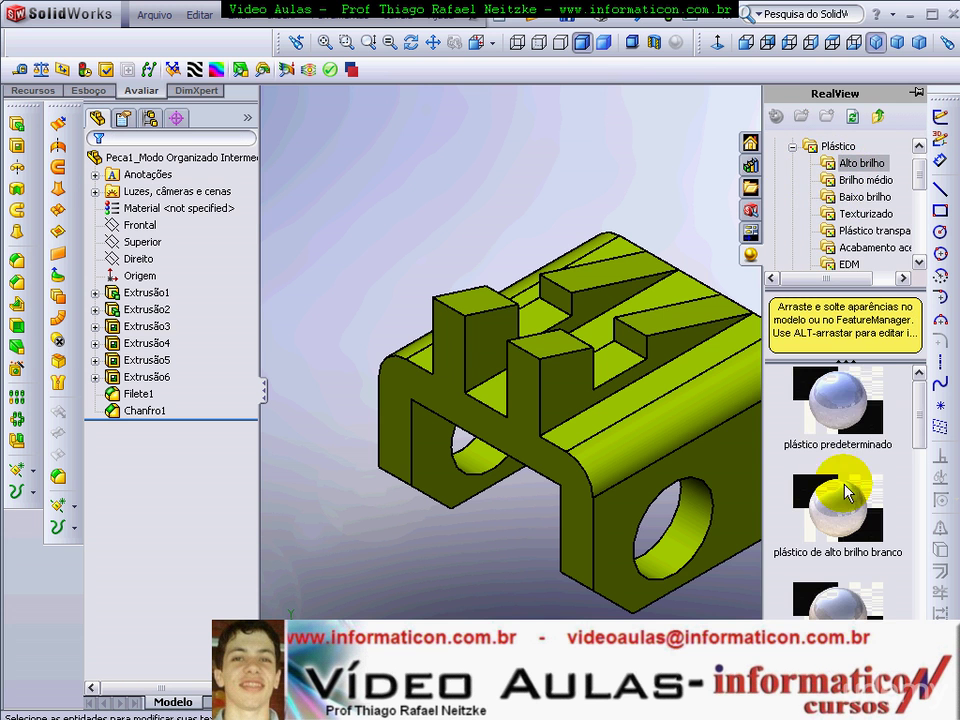
click(848, 180)
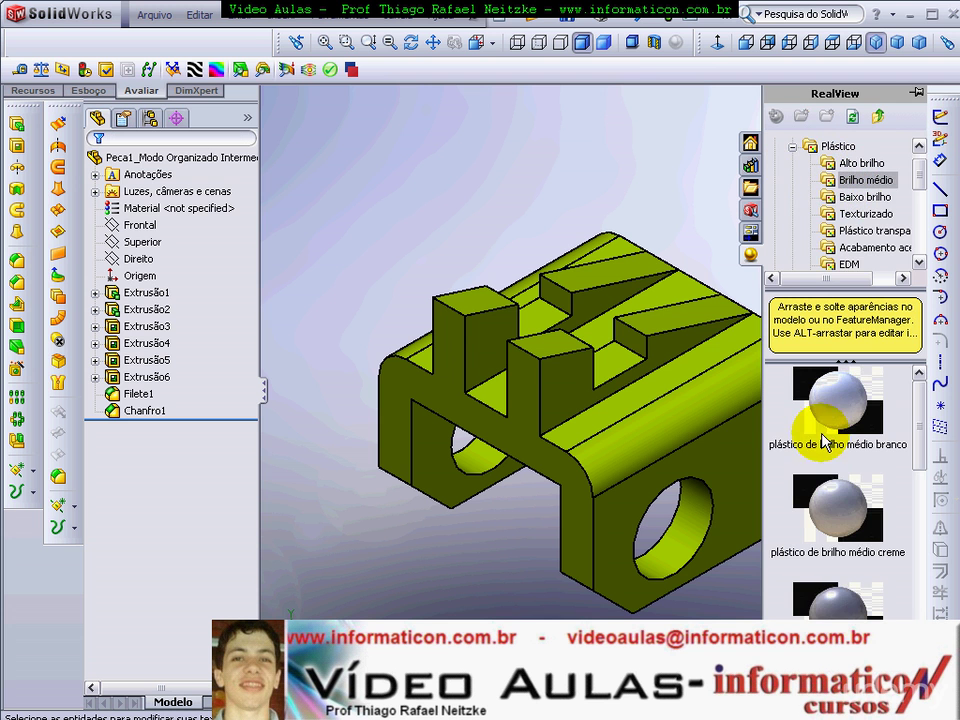
drag(917, 405, 921, 512)
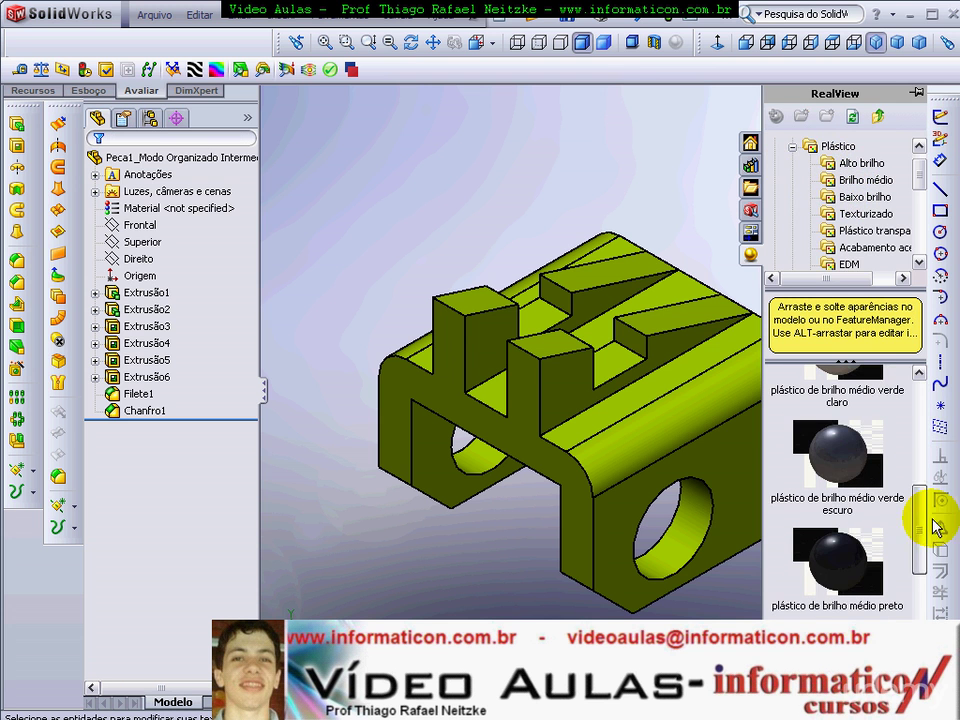
double_click(831, 612)
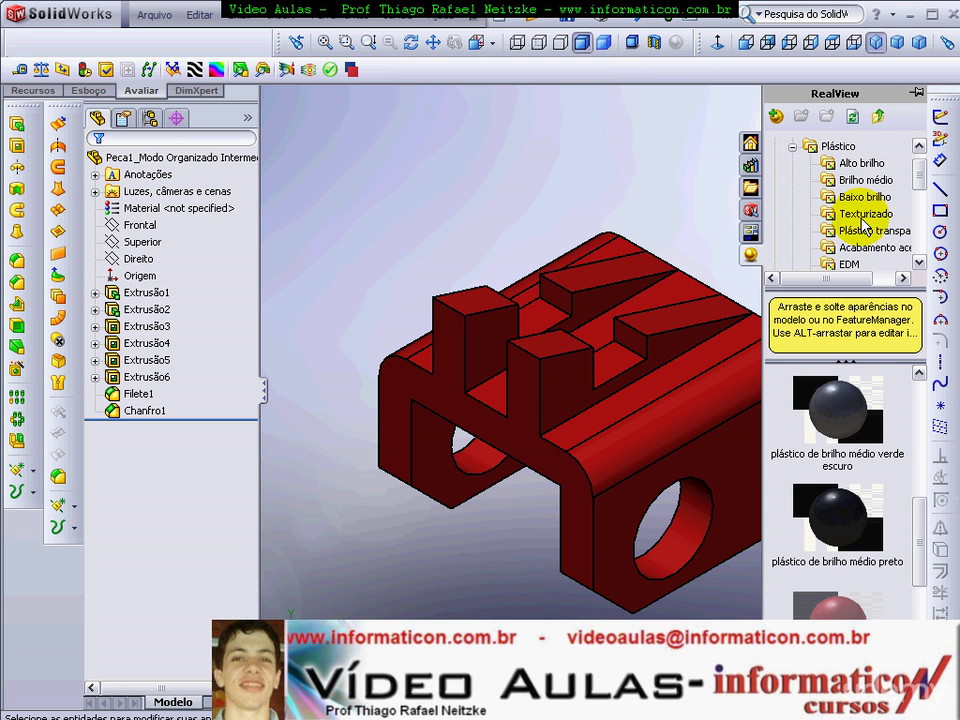
click(792, 146)
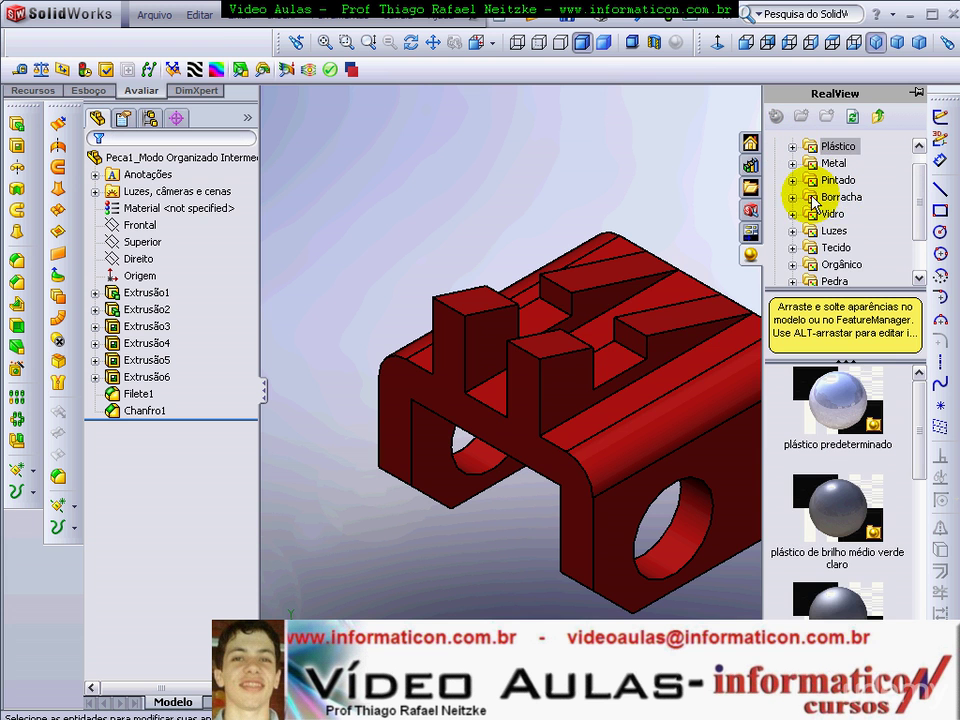
- Apply the tijolo inglês antigo brick from Pedra > Tijolo, orbit, then return to isometric view
click(792, 282)
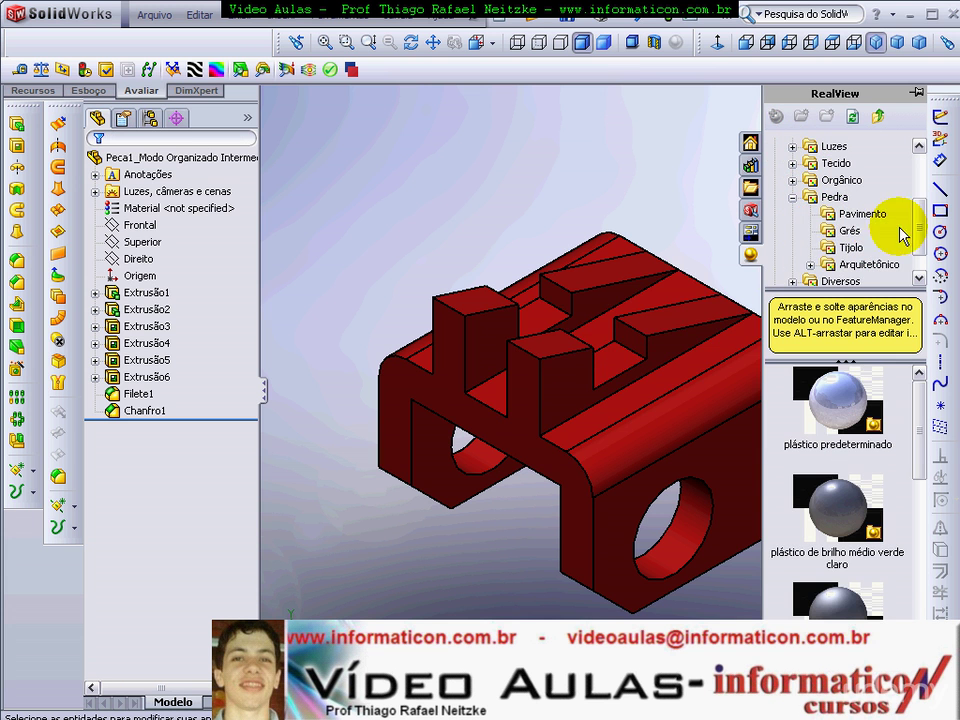
click(848, 250)
drag(821, 403, 690, 446)
scroll(665, 423, up, 3)
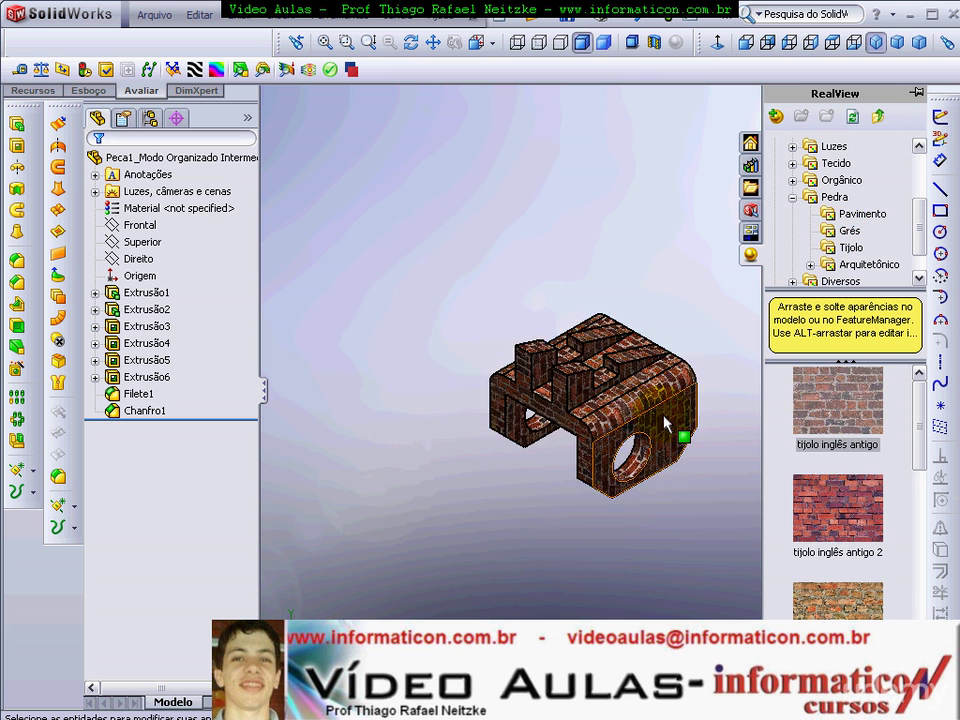
scroll(565, 407, down, 3)
scroll(540, 407, up, 3)
mouse_move(540, 407)
middle_down()
mouse_move(577, 272)
mouse_move(486, 354)
mouse_move(521, 384)
middle_up()
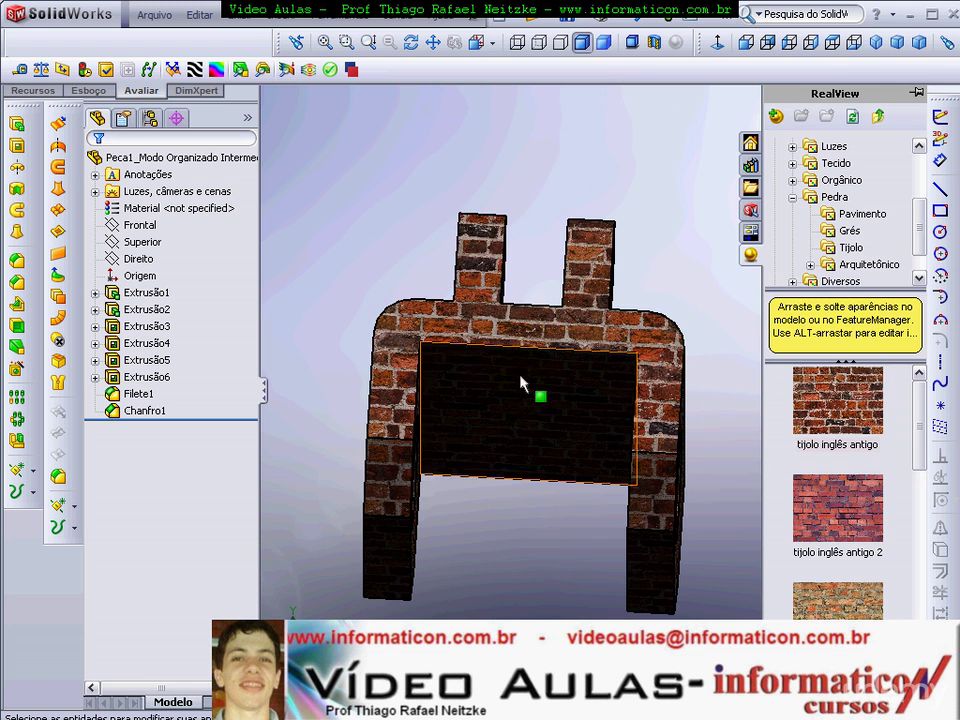
click(877, 45)
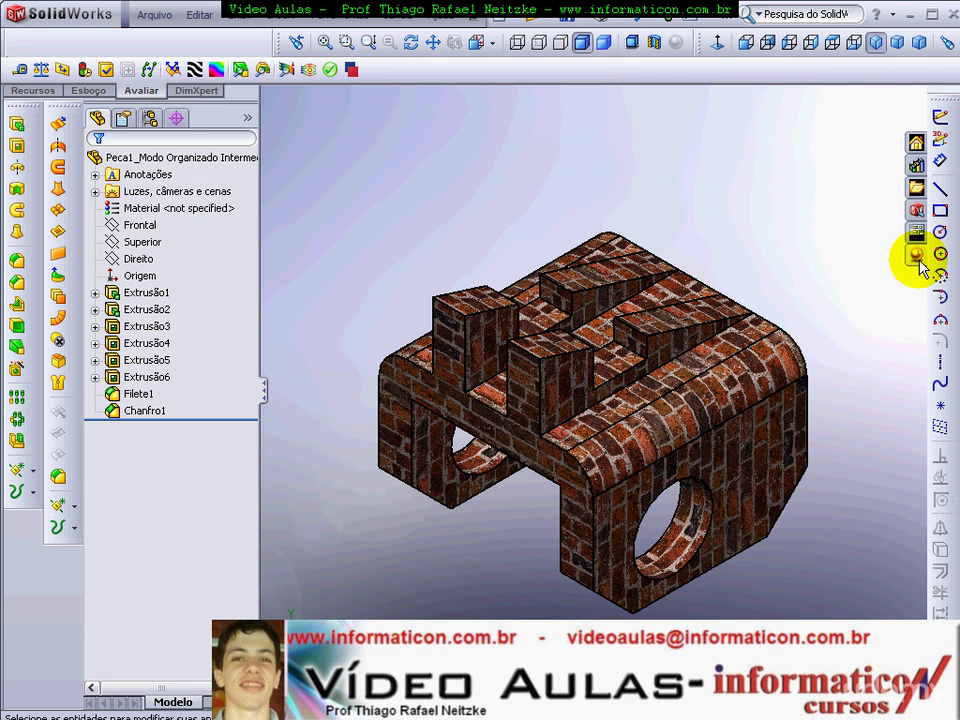
- Try tijolo inglês antigo 2, tijolo holandês and copper-brown, ending with a dark grey finish
click(917, 256)
double_click(828, 528)
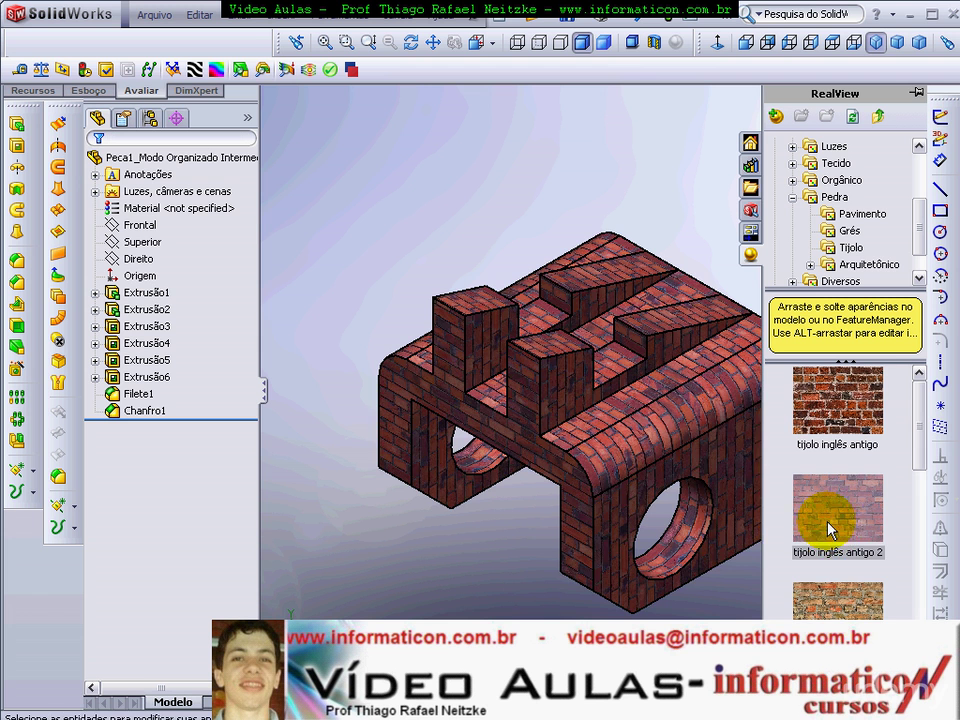
drag(915, 400, 915, 492)
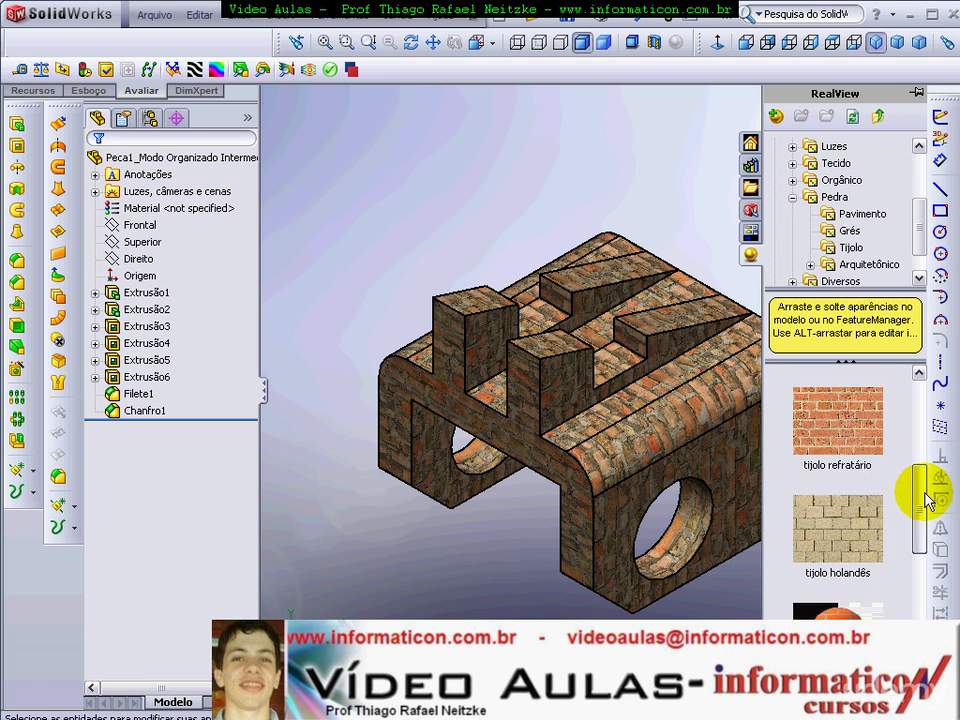
click(832, 505)
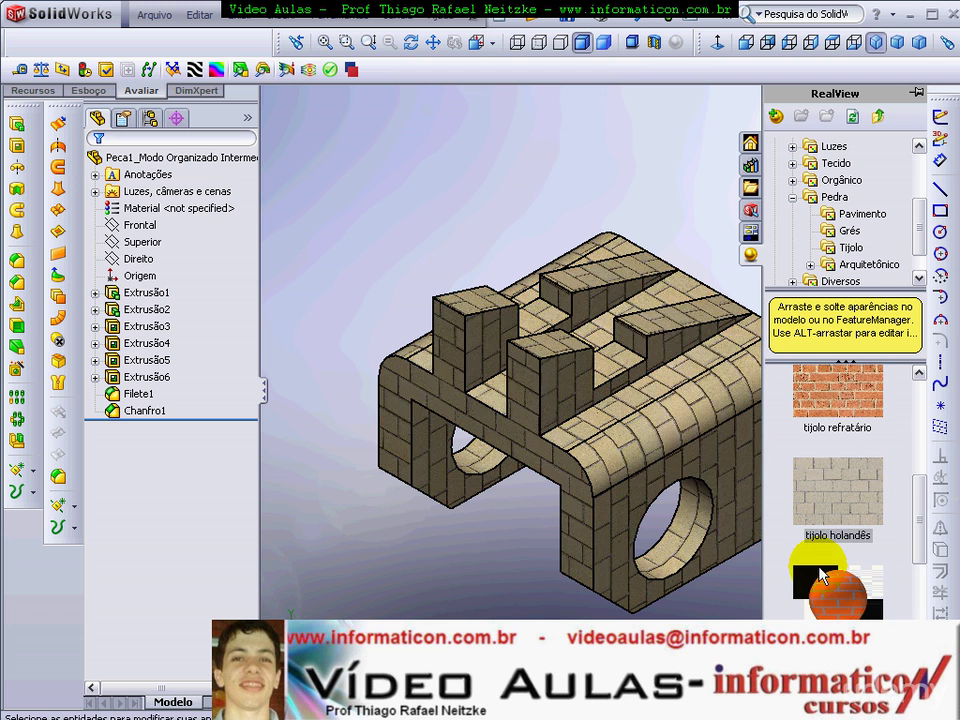
click(826, 608)
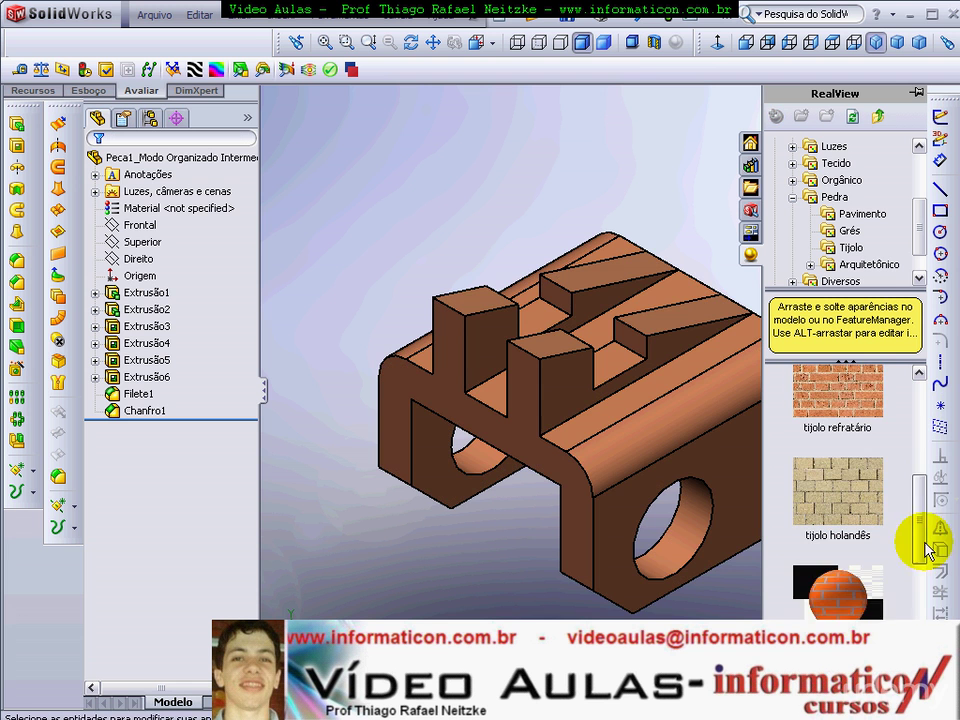
click(840, 540)
click(850, 428)
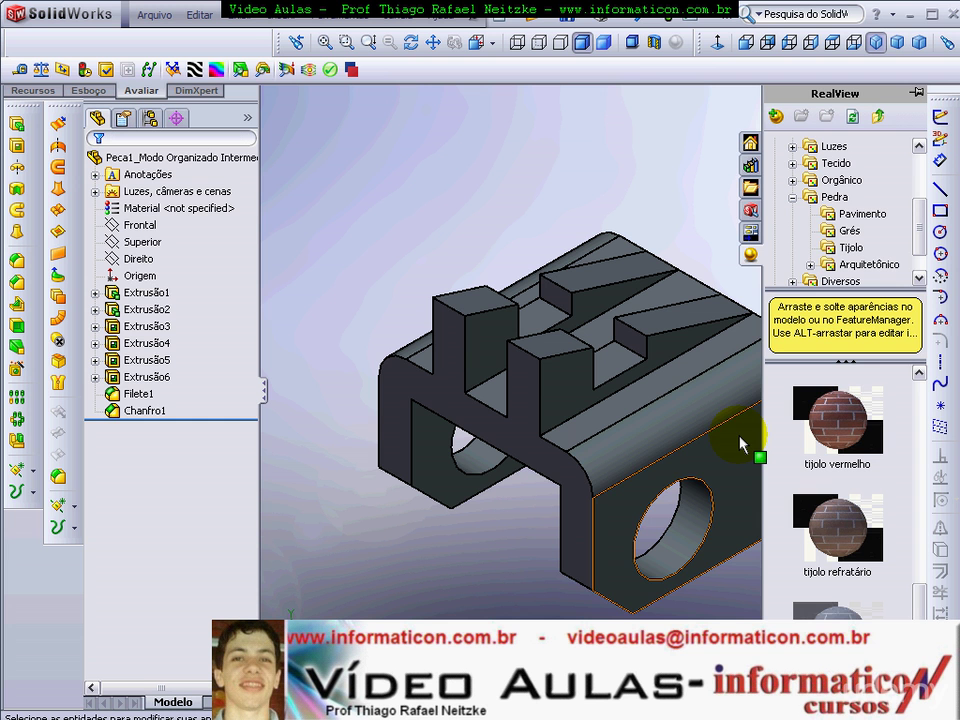
click(632, 192)
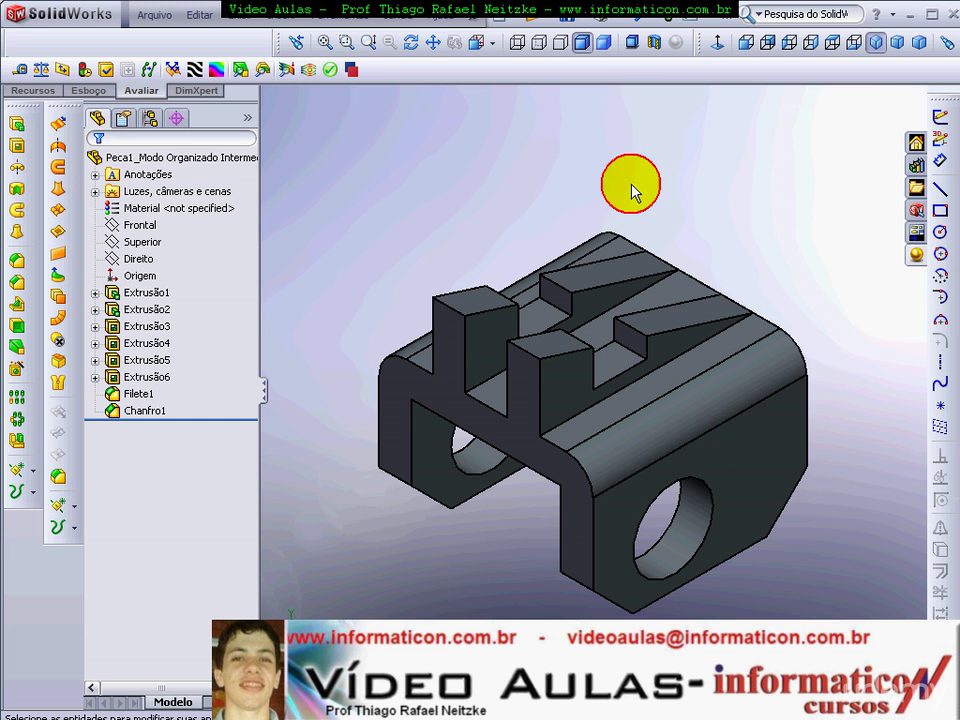
middle_drag(677, 368, 467, 146)
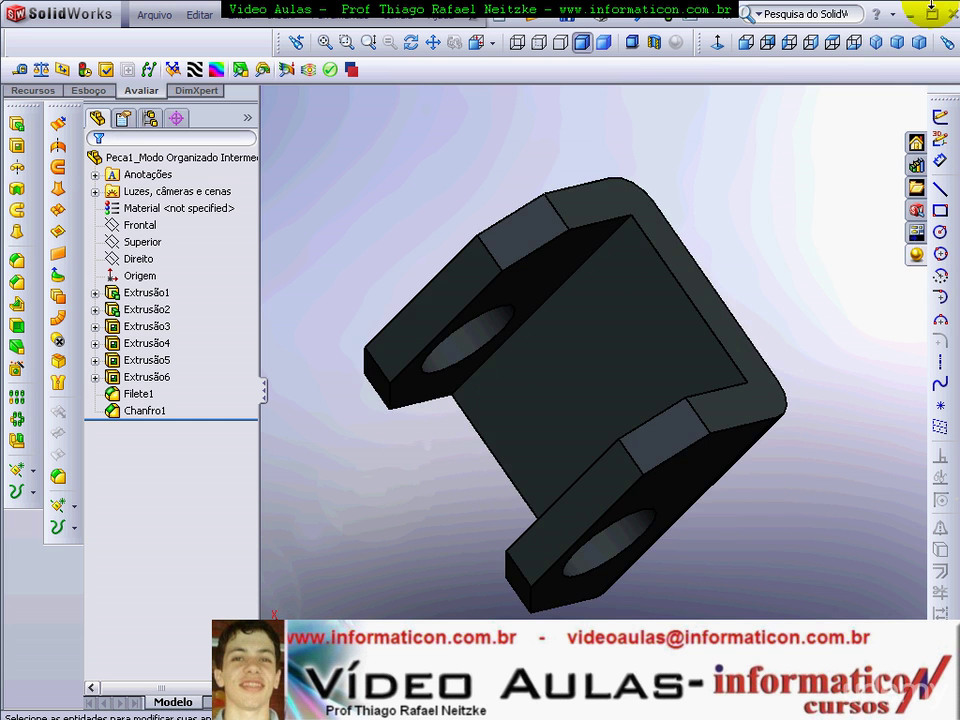
click(876, 42)
mouse_move(739, 221)
middle_down()
mouse_move(624, 311)
mouse_move(821, 204)
middle_up()
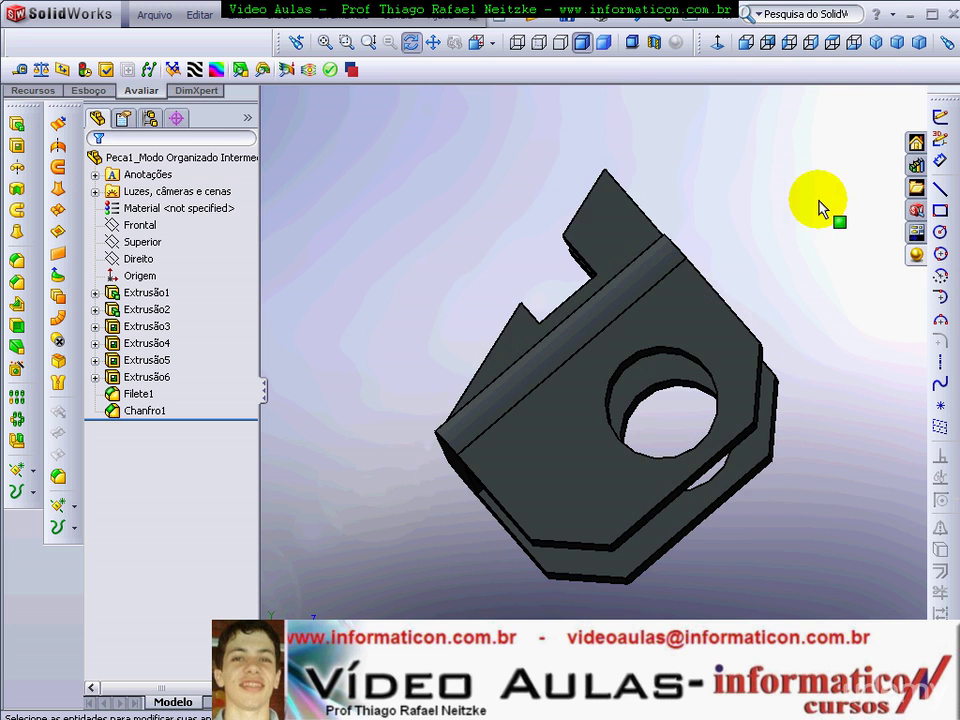
click(813, 45)
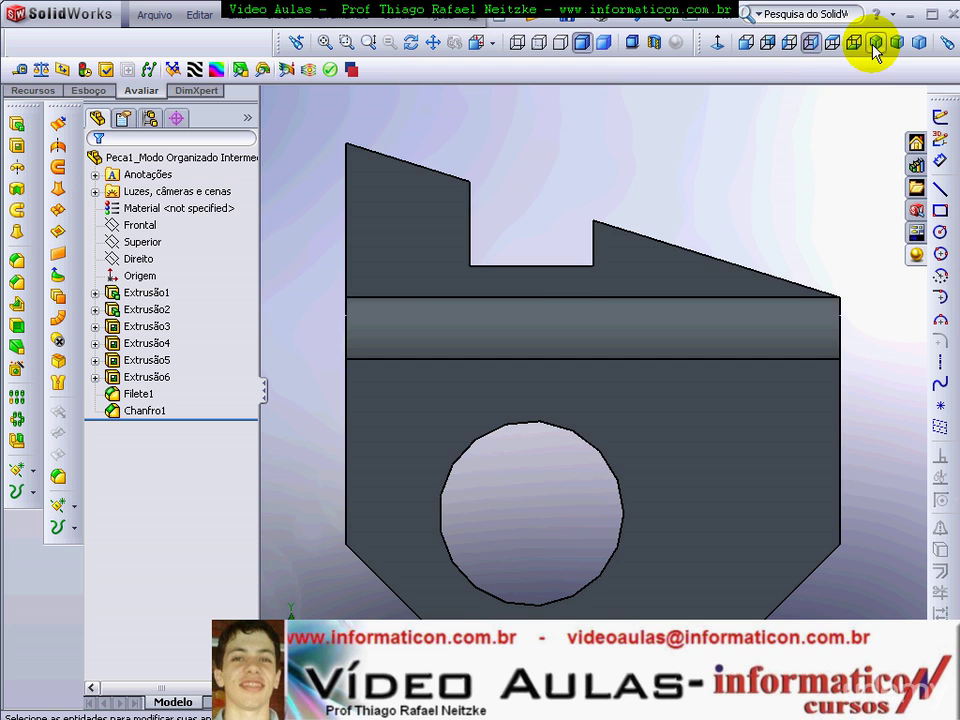
click(868, 52)
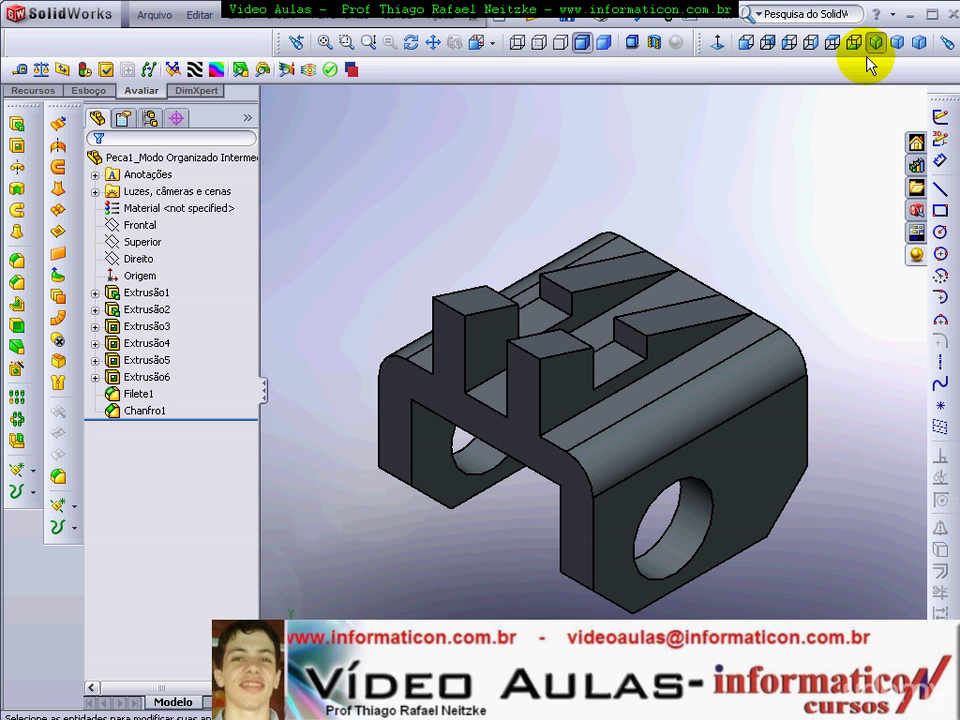